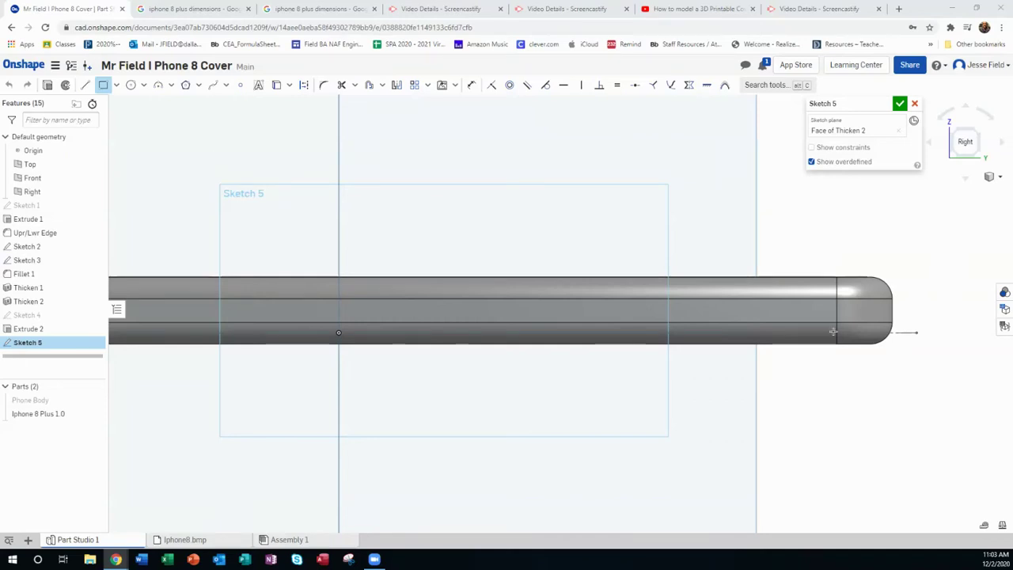
# - Draw a rectangle across the phone cover's side edge near its rounded end
pyautogui.moveTo(662, 335); pyautogui.dragTo(462, 281, button='right')
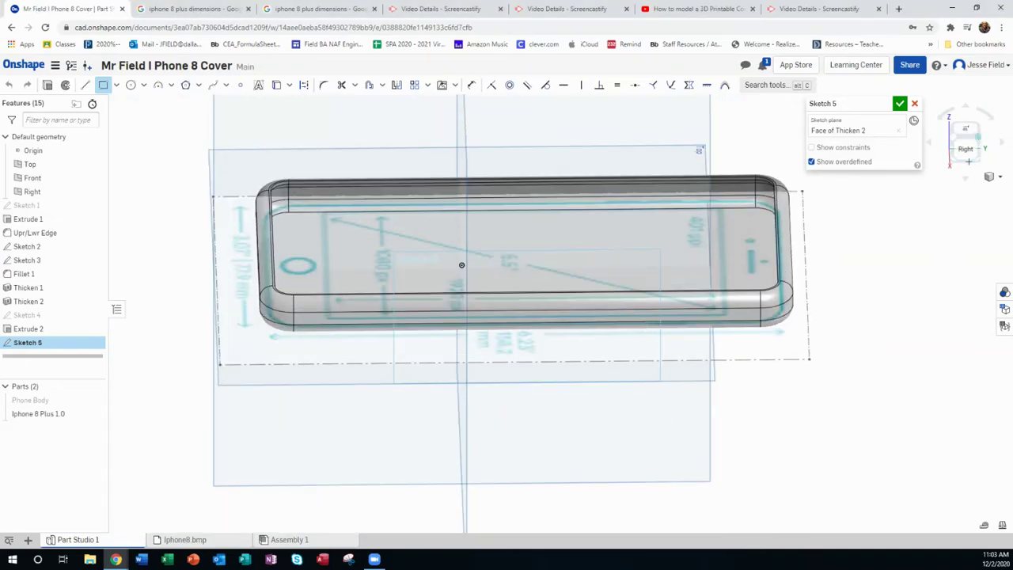
pyautogui.press('n')
pyautogui.scroll(3, 709, 316)
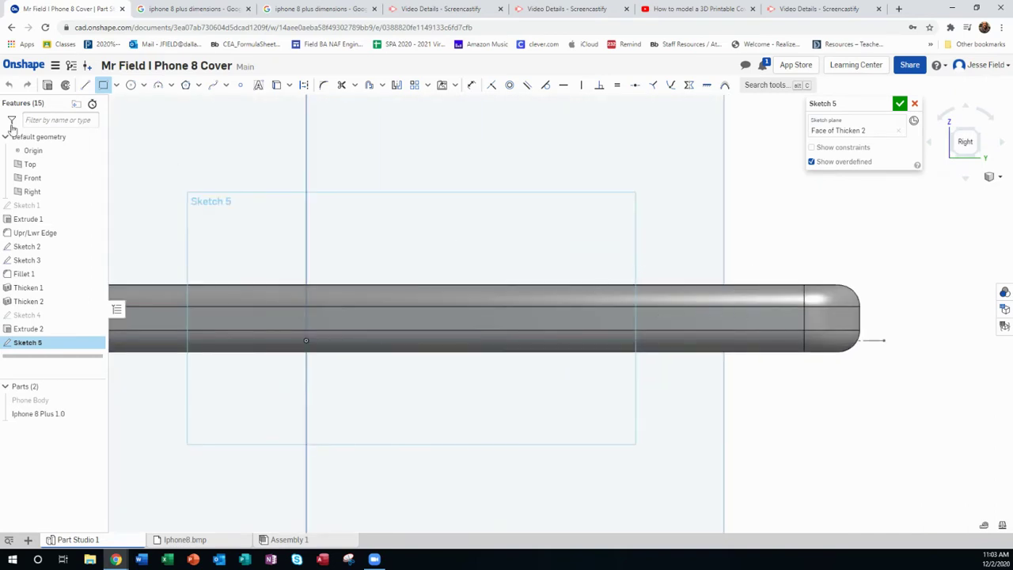
pyautogui.click(587, 242)
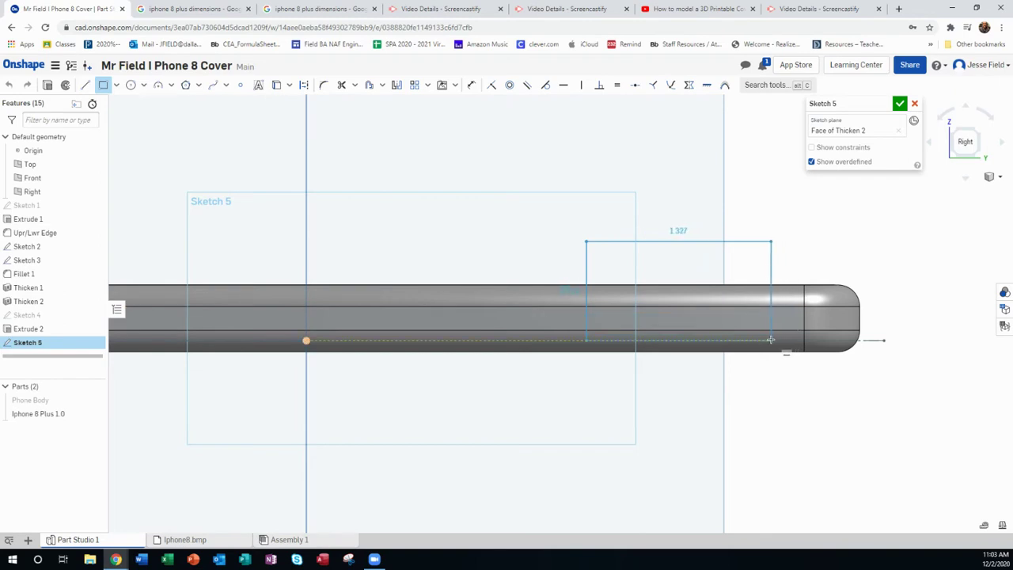
pyautogui.click(770, 340)
# - Orbit and zoom around the phone corner to inspect the rectangle on the edge
pyautogui.moveTo(770, 340)
pyautogui.mouseDown(button='right')
pyautogui.moveTo(241, 304)
pyautogui.moveTo(254, 318)
pyautogui.mouseUp(button='right')
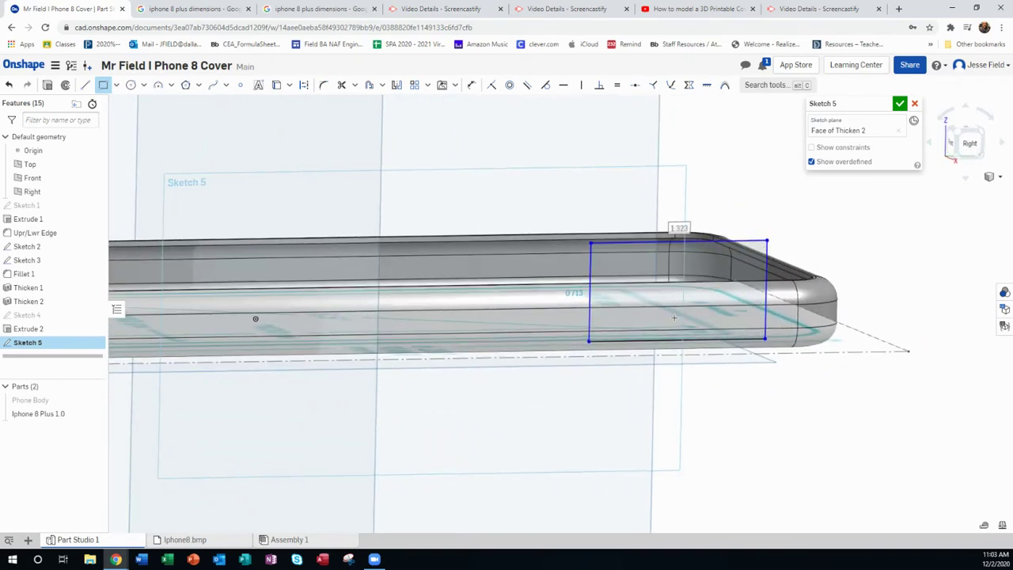
pyautogui.scroll(3, 674, 318)
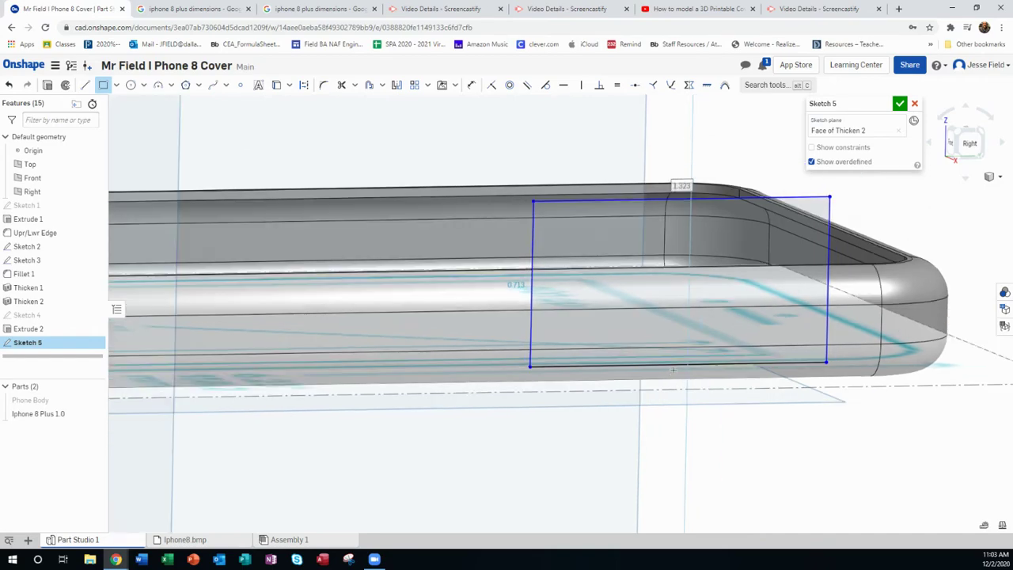
pyautogui.moveTo(671, 374)
pyautogui.mouseDown(button='right')
pyautogui.moveTo(686, 354)
pyautogui.moveTo(701, 356)
pyautogui.moveTo(614, 345)
pyautogui.mouseUp(button='right')
pyautogui.scroll(-3, 553, 346)
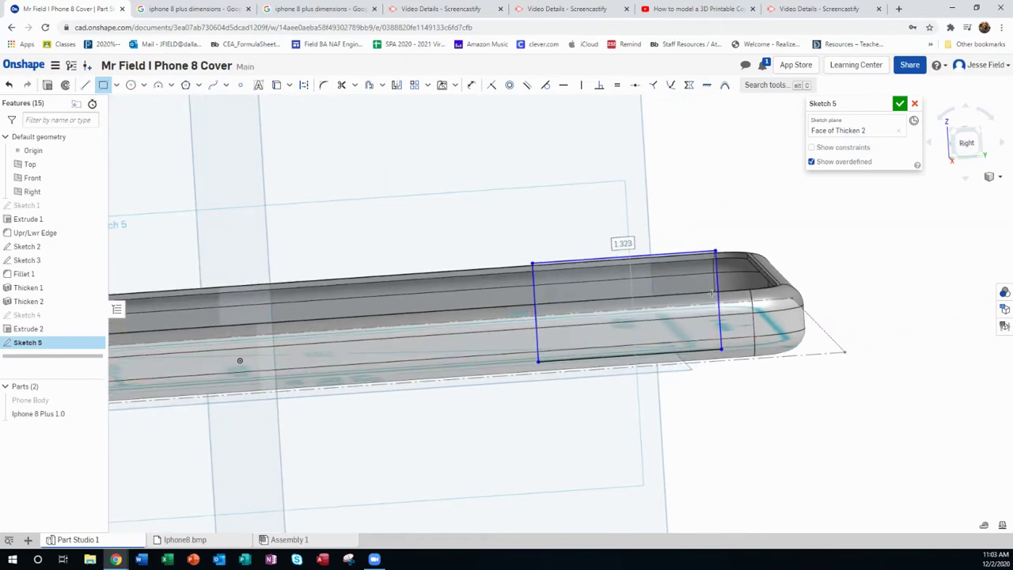
pyautogui.moveTo(665, 352); pyautogui.dragTo(643, 335, button='right')
pyautogui.scroll(3, 644, 335)
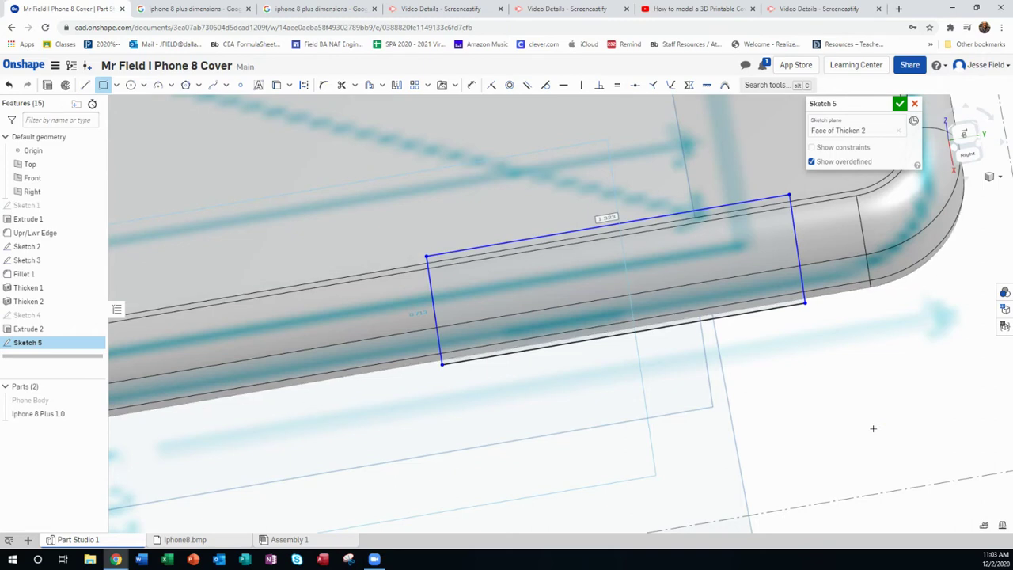
# - Drag the rectangle's left and right sides inward to shorten the cutout, ending in Right view
pyautogui.press('Escape')
pyautogui.moveTo(801, 270); pyautogui.dragTo(660, 288)
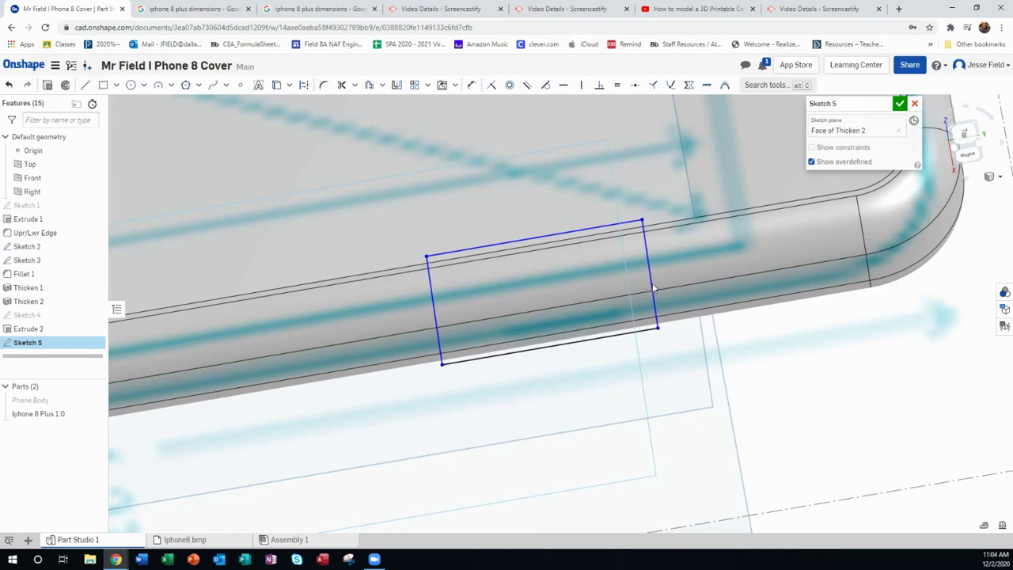
pyautogui.moveTo(660, 288); pyautogui.dragTo(659, 288)
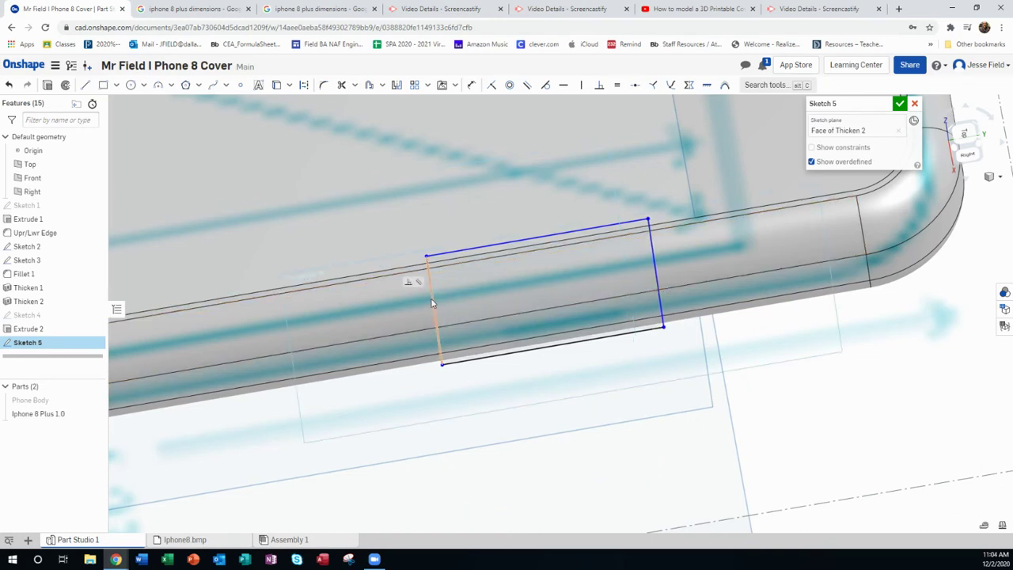
pyautogui.moveTo(431, 299); pyautogui.dragTo(456, 301)
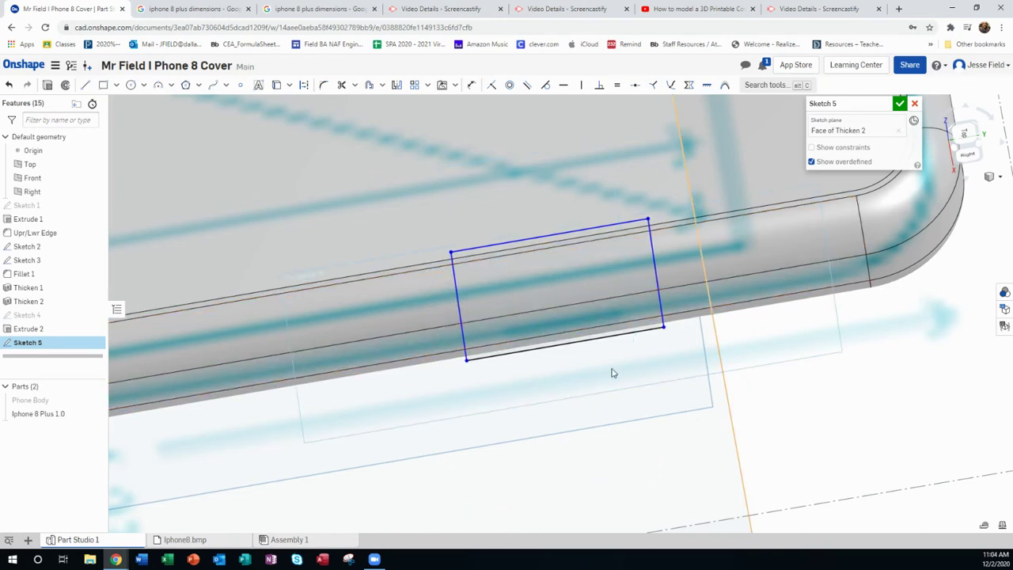
pyautogui.scroll(3, 611, 372)
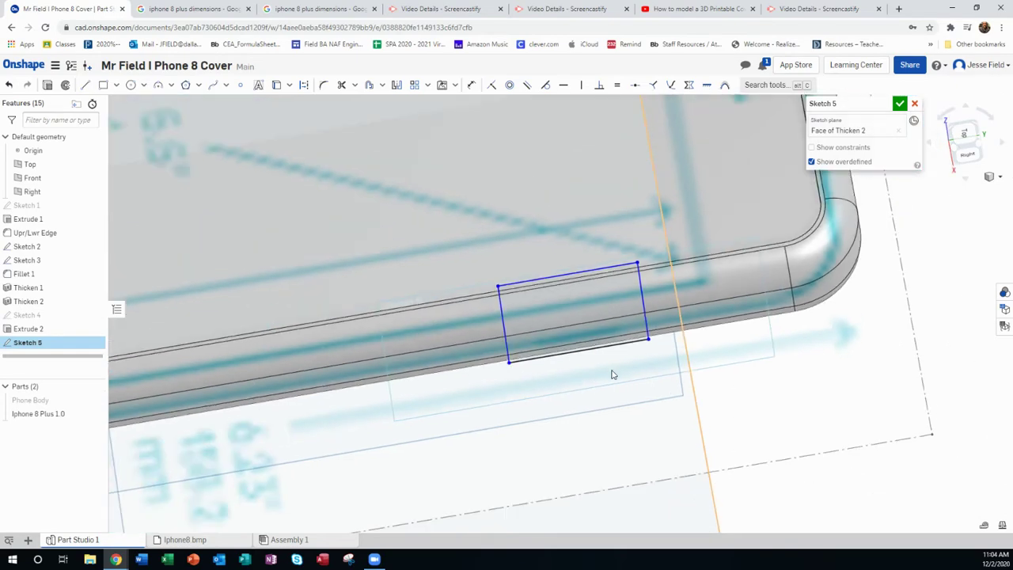
pyautogui.moveTo(547, 325)
pyautogui.mouseDown(button='right')
pyautogui.moveTo(555, 309)
pyautogui.moveTo(568, 333)
pyautogui.mouseUp(button='right')
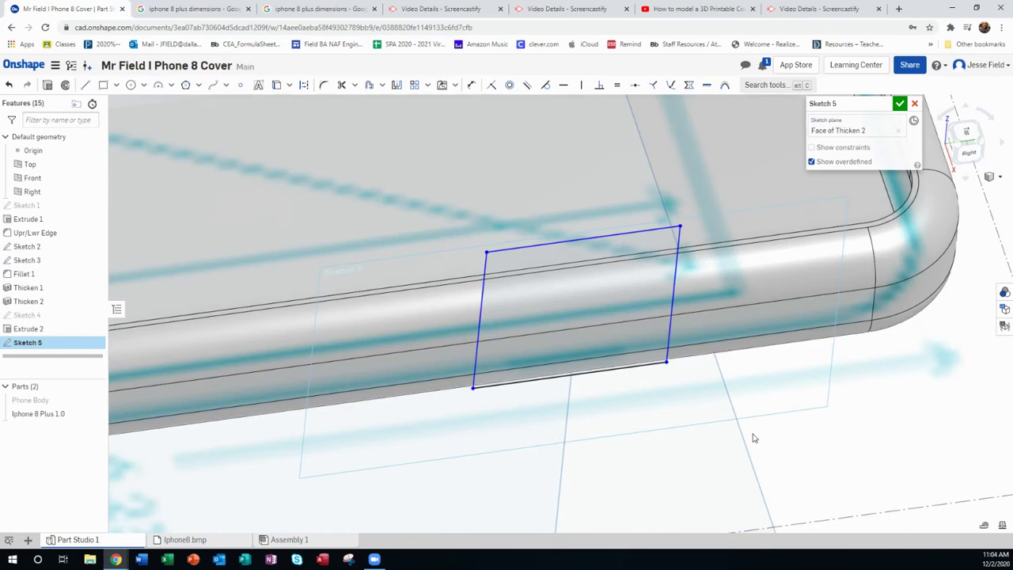
pyautogui.moveTo(761, 422); pyautogui.dragTo(753, 430, button='right')
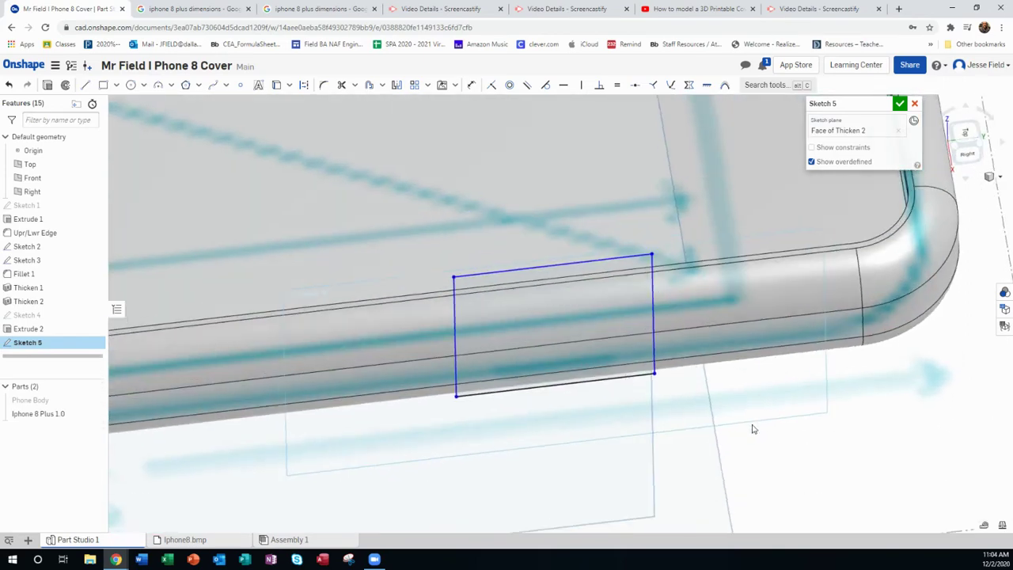
pyautogui.click(964, 164)
# - Start a line anchored at the cutout rectangle's bottom-right corner
pyautogui.scroll(3, 676, 289)
pyautogui.scroll(2, 740, 304)
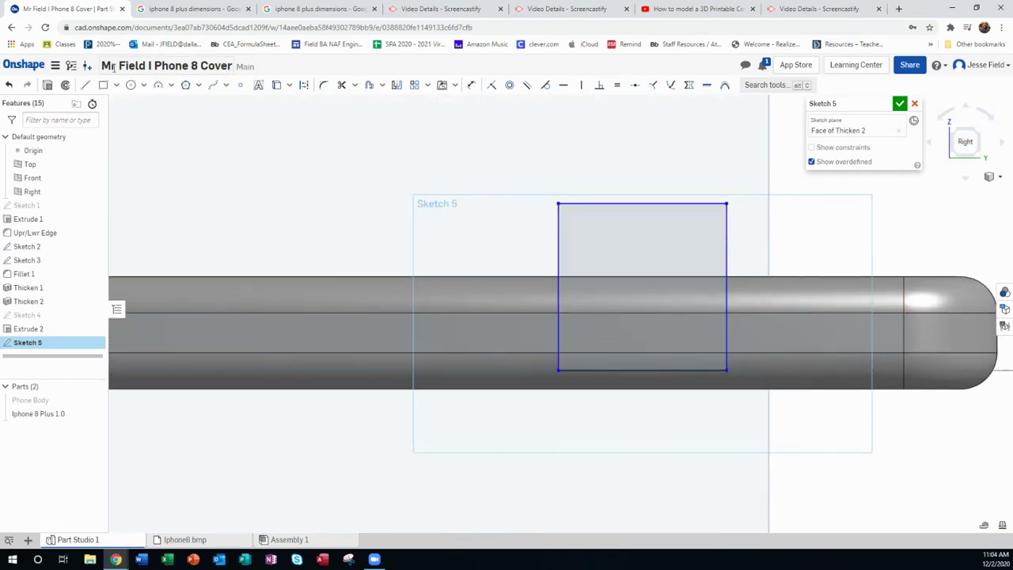
pyautogui.click(645, 370)
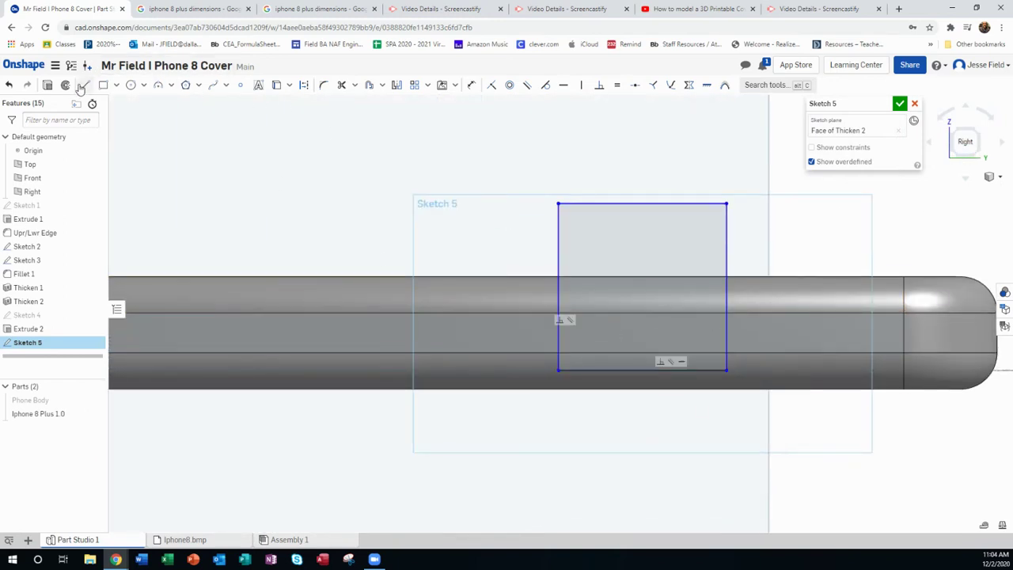
pyautogui.click(82, 85)
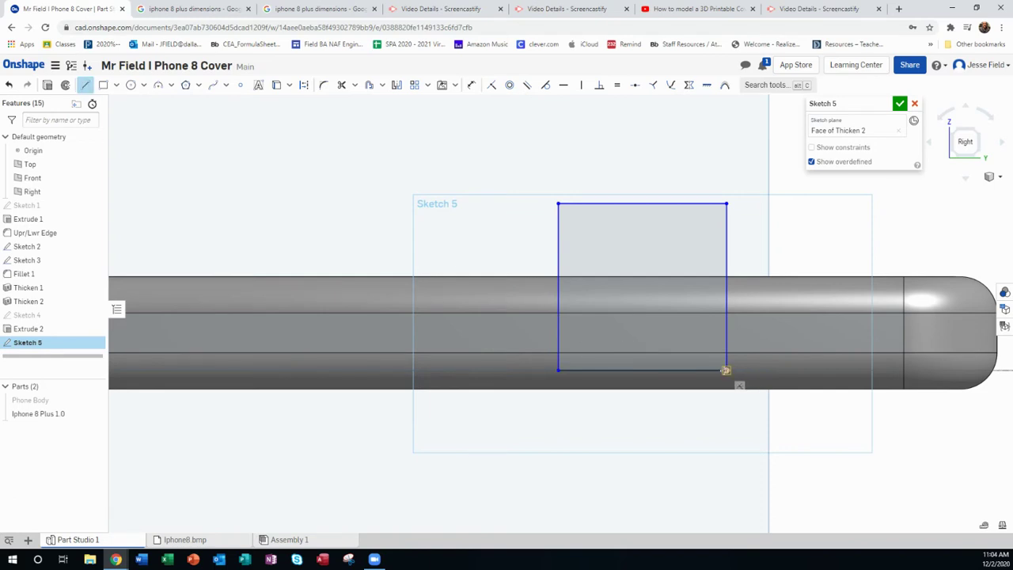
pyautogui.click(727, 369)
pyautogui.click(726, 369)
# - End the diagonal line up and right, dimensioned 40° from the rectangle's right side
pyautogui.click(852, 204)
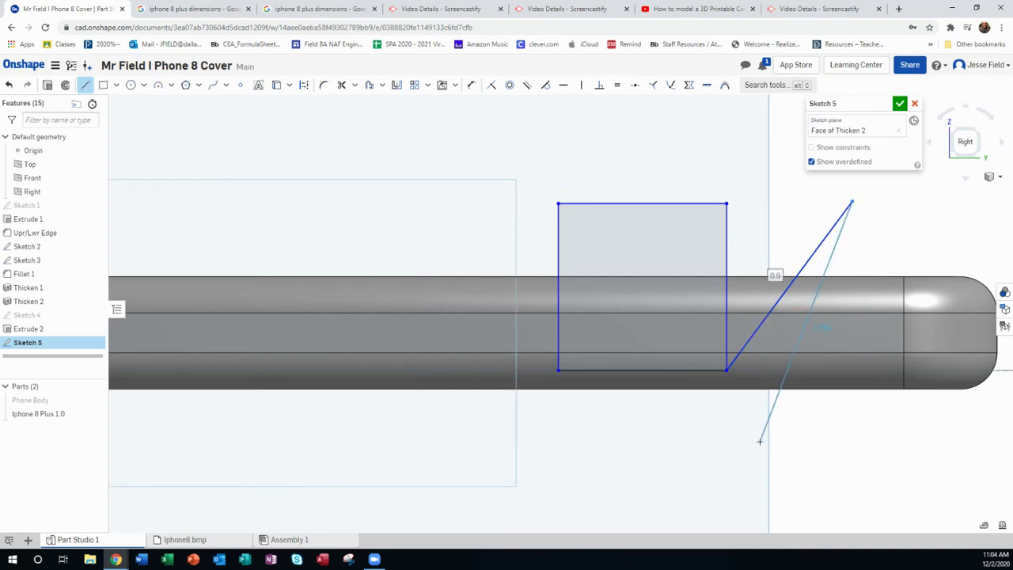
pyautogui.press('Escape')
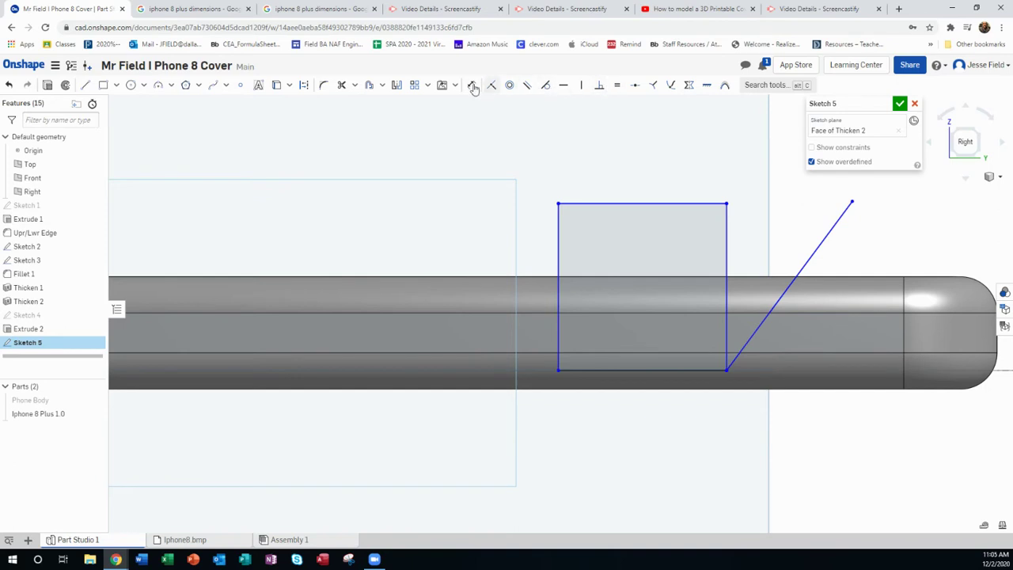
pyautogui.click(777, 303)
pyautogui.click(727, 272)
pyautogui.click(760, 251)
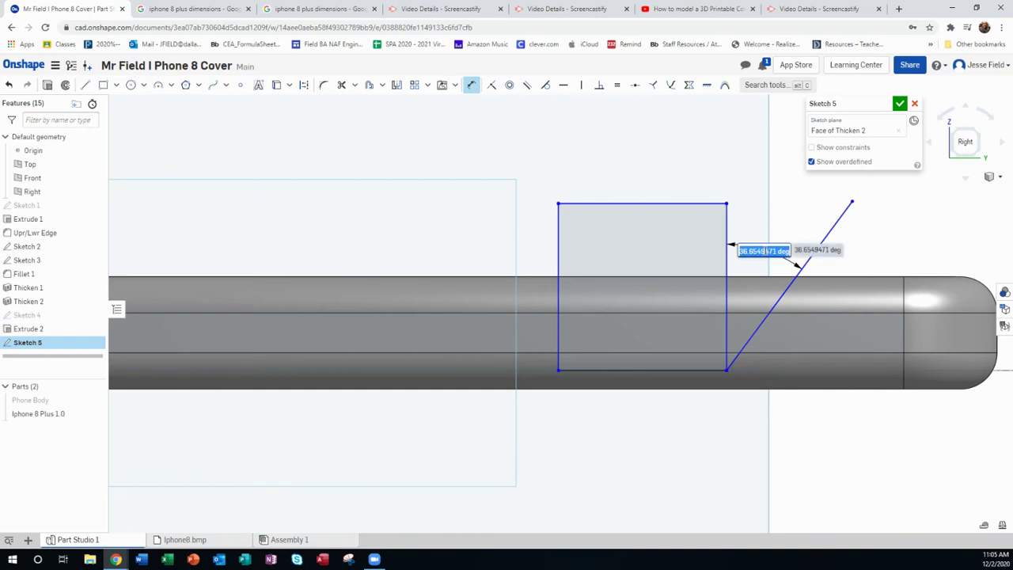
pyautogui.write('40')
pyautogui.press('Return')
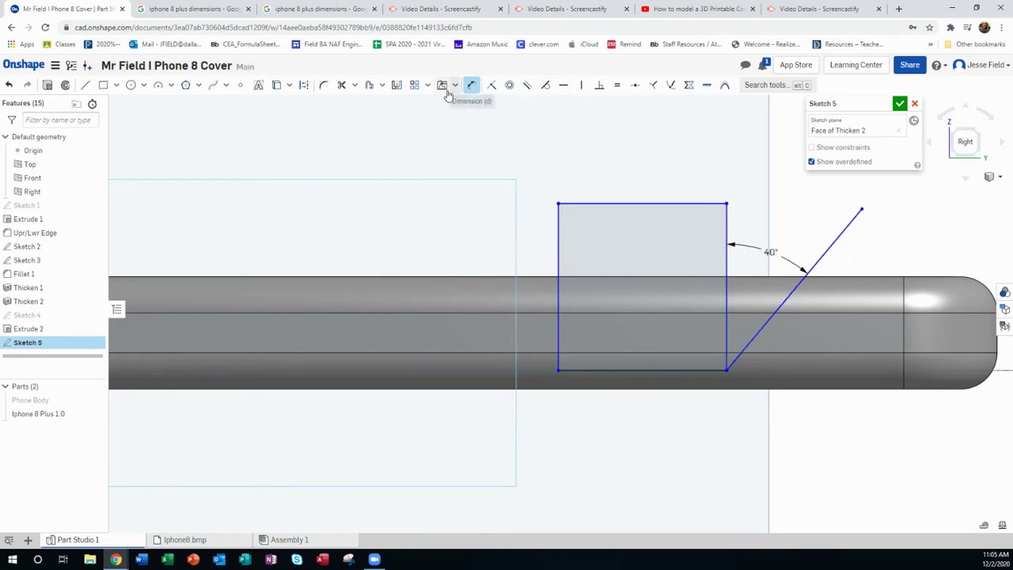
# - Draw the left slanted side and the top edge joining both slants
pyautogui.click(86, 85)
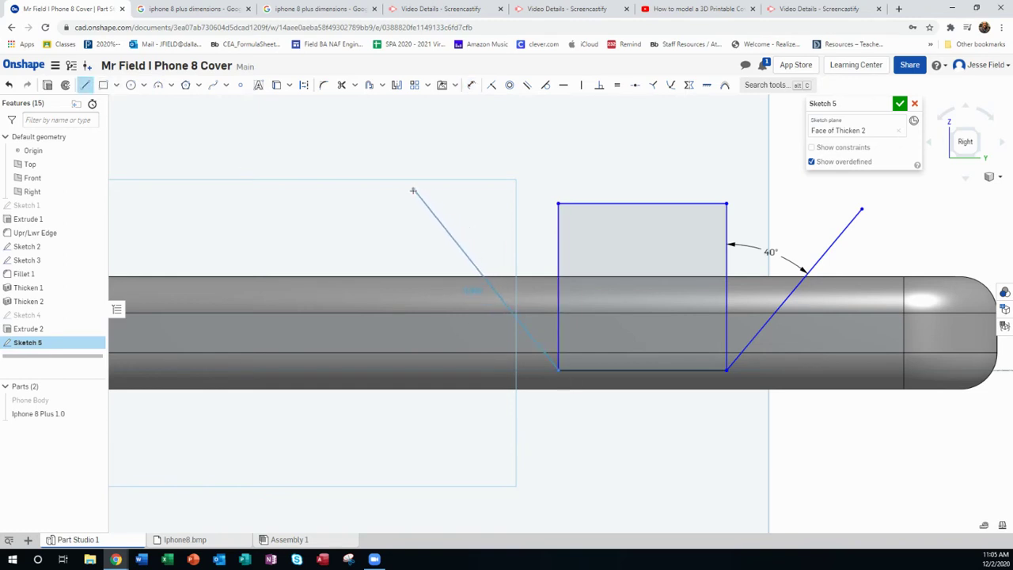
pyautogui.click(413, 191)
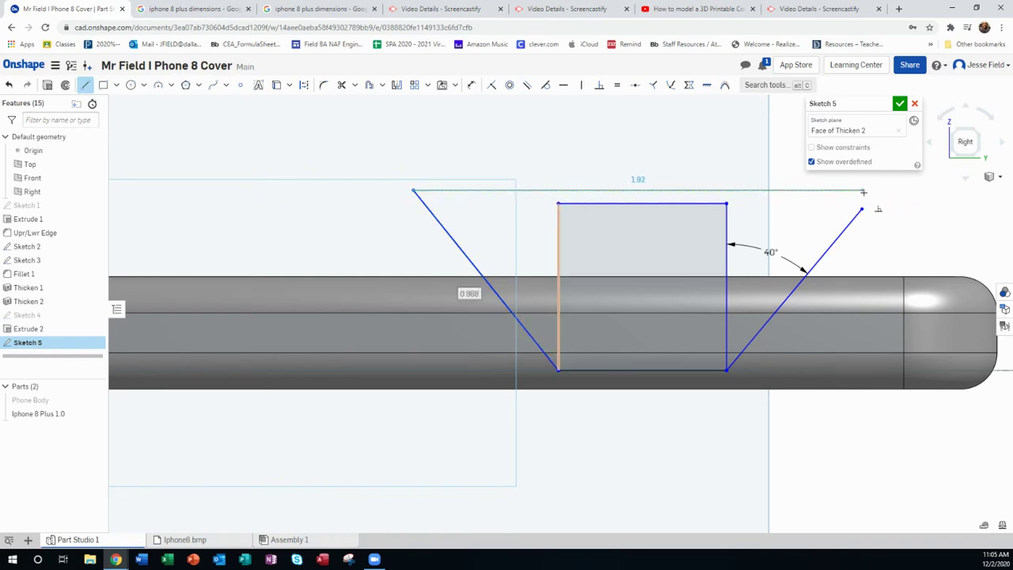
pyautogui.click(863, 190)
pyautogui.click(861, 209)
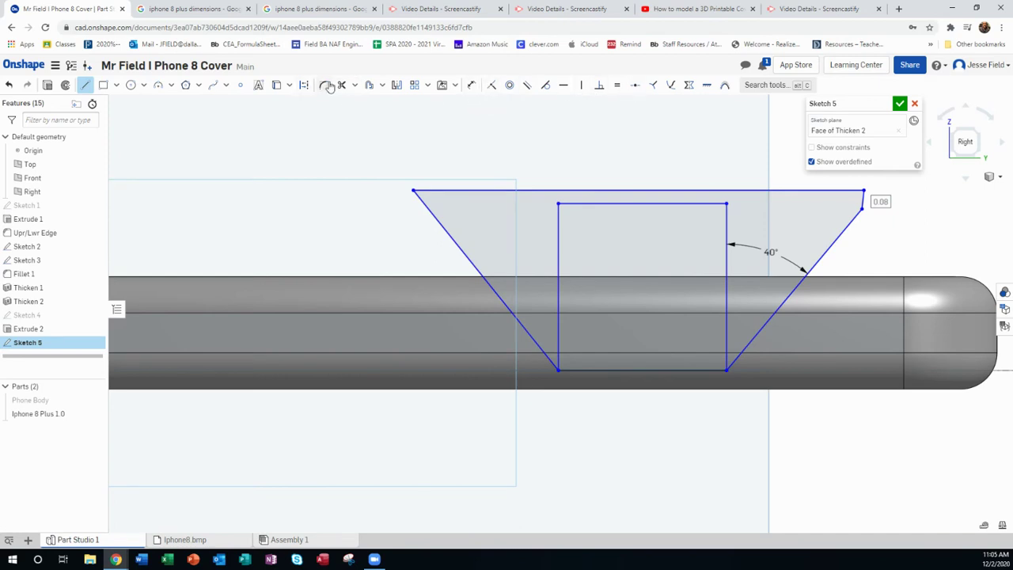
# - Dimension the left slanted side at 40° from the rectangle's vertical side
pyautogui.click(471, 88)
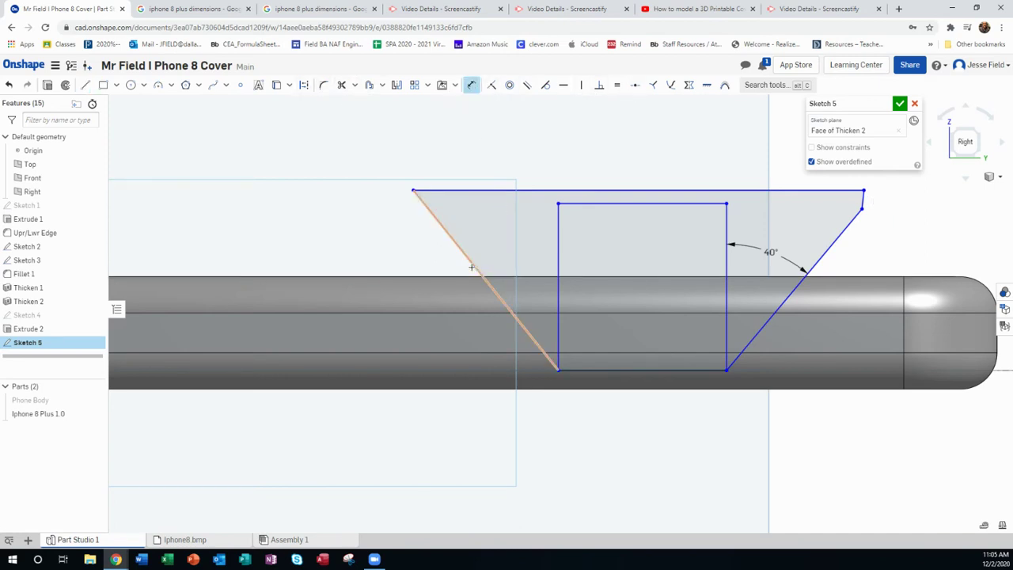
pyautogui.click(472, 267)
pyautogui.click(558, 237)
pyautogui.click(515, 227)
pyautogui.write('4')
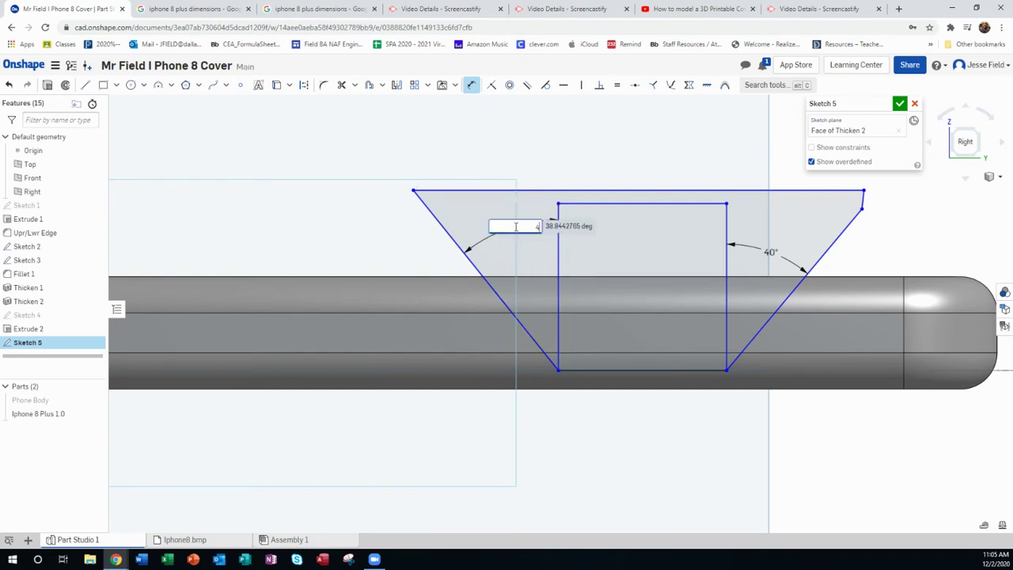
pyautogui.write('0')
pyautogui.press('Return')
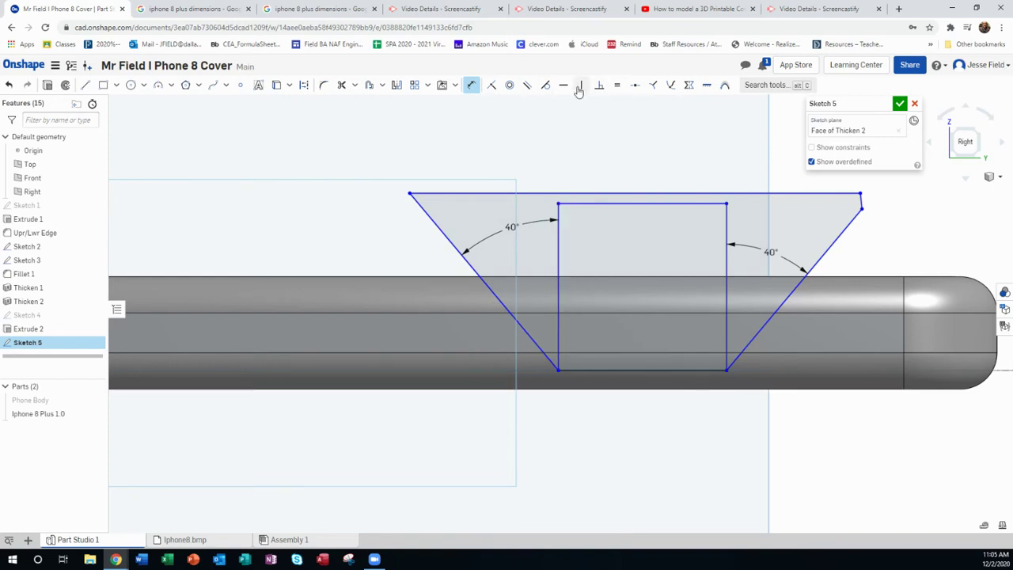
# - Trim away the inner rectangle's top, left and right lines
pyautogui.click(341, 85)
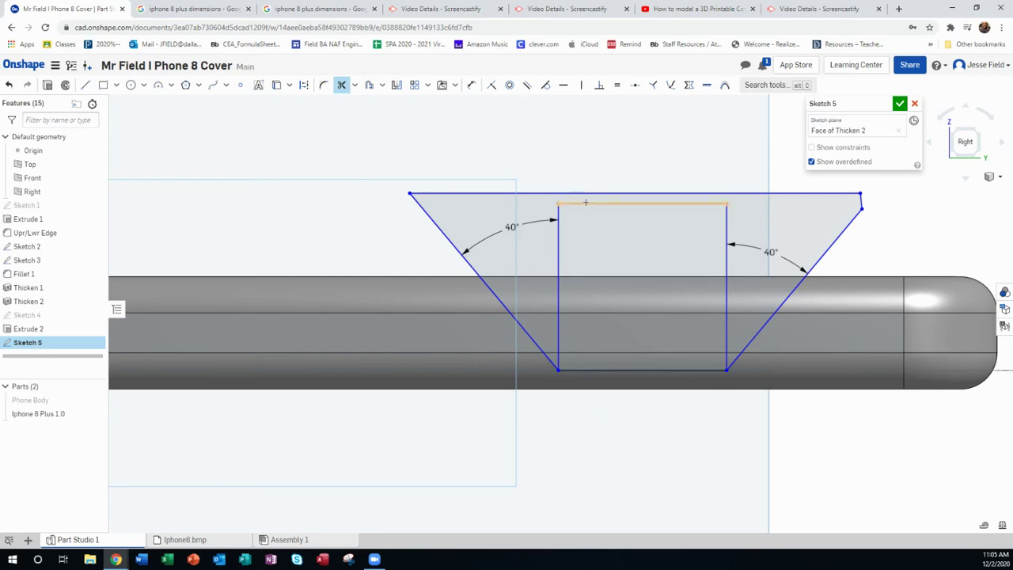
pyautogui.click(558, 208)
pyautogui.click(559, 237)
pyautogui.click(726, 265)
pyautogui.moveTo(726, 274)
pyautogui.mouseDown(button='right')
pyautogui.moveTo(288, 224)
pyautogui.moveTo(289, 201)
pyautogui.mouseUp(button='right')
# - Accept Sketch 5 and select its trapezoid regions across the side edge
pyautogui.click(901, 106)
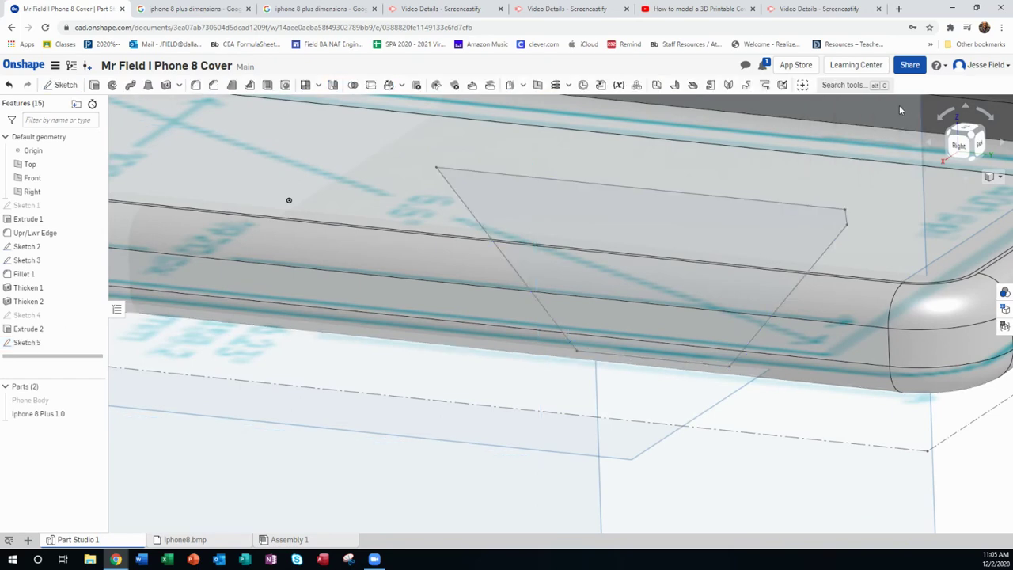
pyautogui.moveTo(654, 355); pyautogui.dragTo(675, 344, button='right')
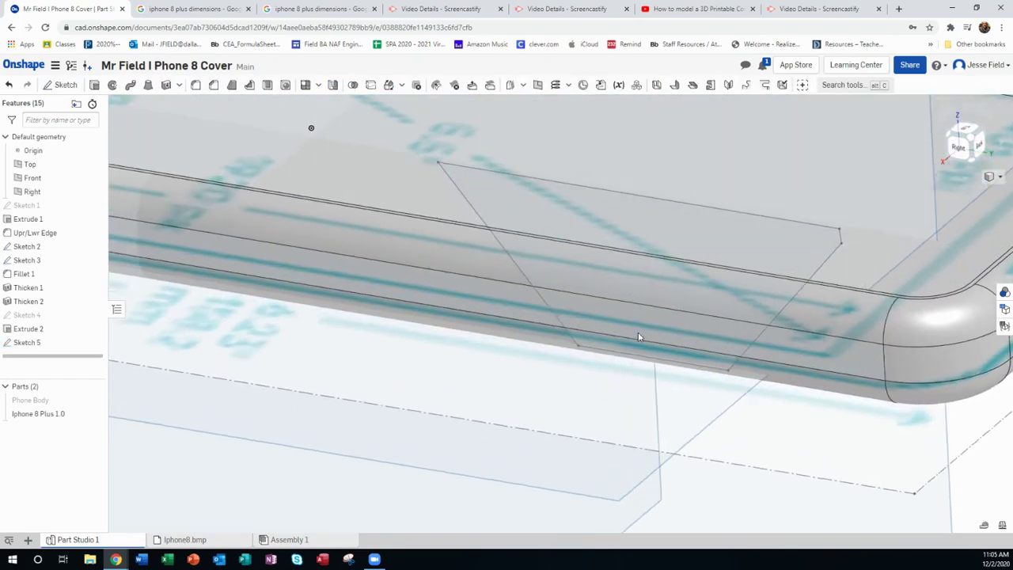
pyautogui.click(681, 356)
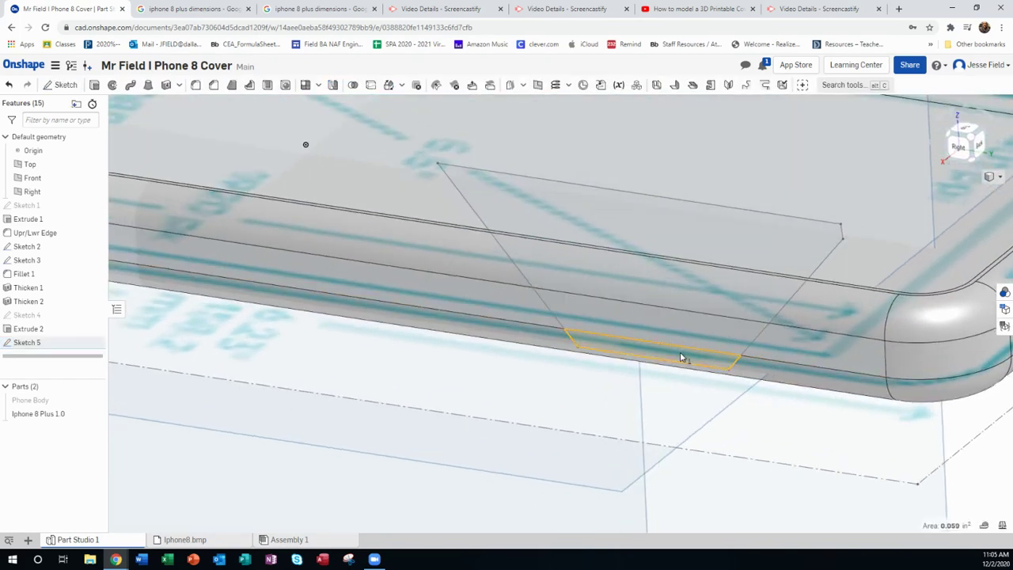
pyautogui.rightClick(663, 323)
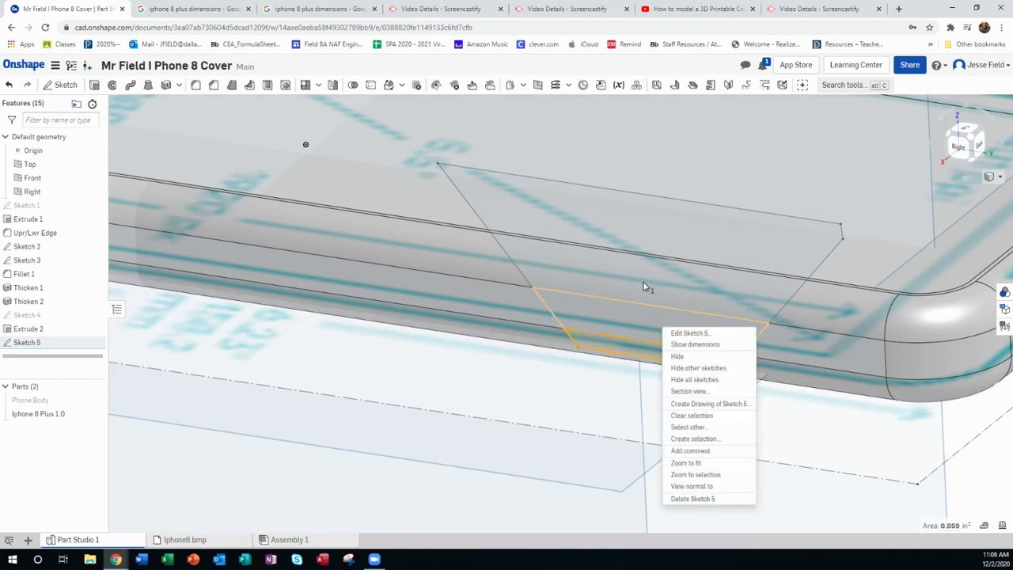
pyautogui.press('Escape')
pyautogui.click(681, 294)
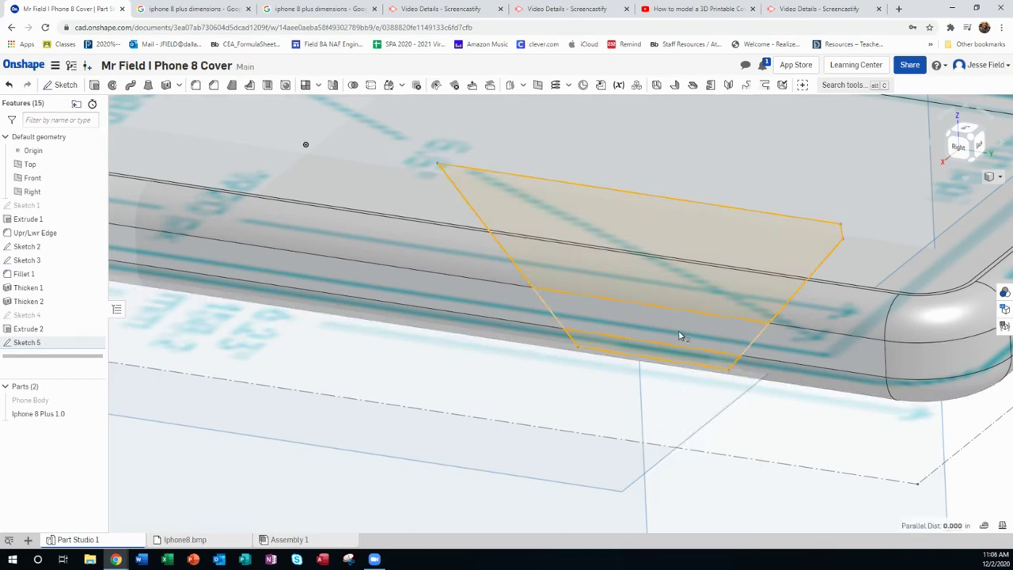
pyautogui.moveTo(679, 335); pyautogui.dragTo(627, 339, button='right')
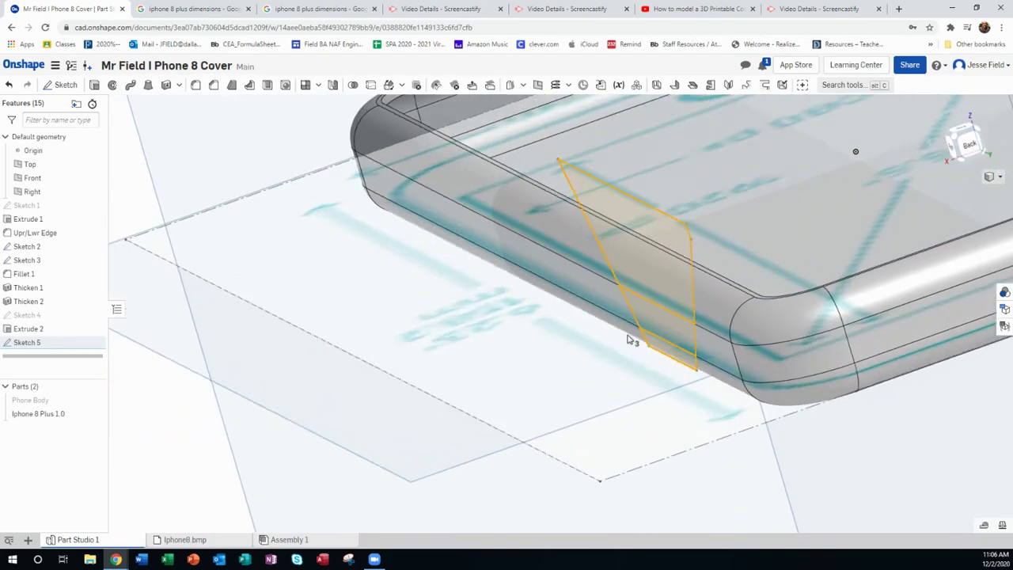
pyautogui.rightClick(625, 225)
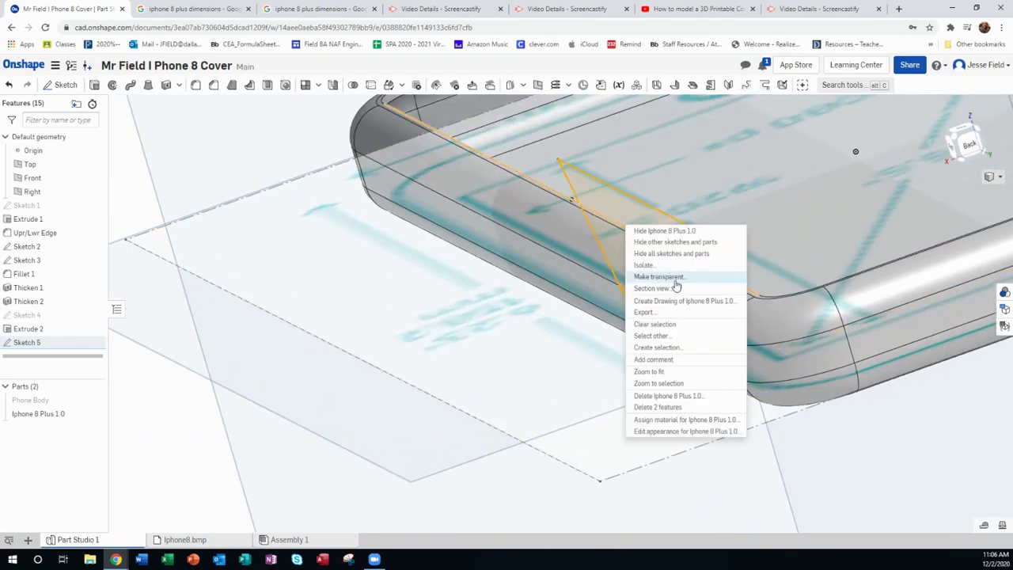
pyautogui.press('Escape')
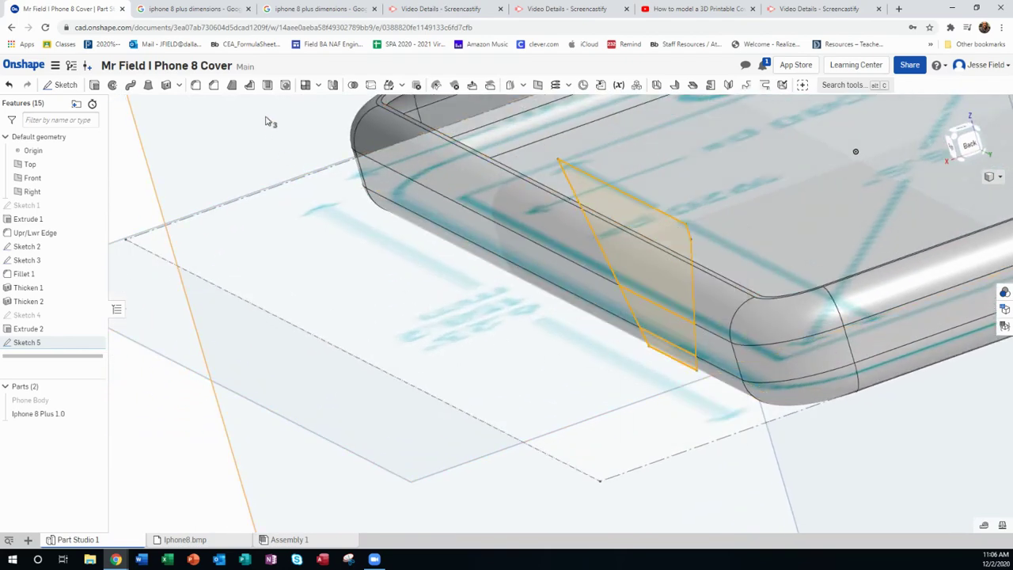
# - Cut the trapezoid through the side wall with a Remove extrude (Extrude 3)
pyautogui.click(94, 87)
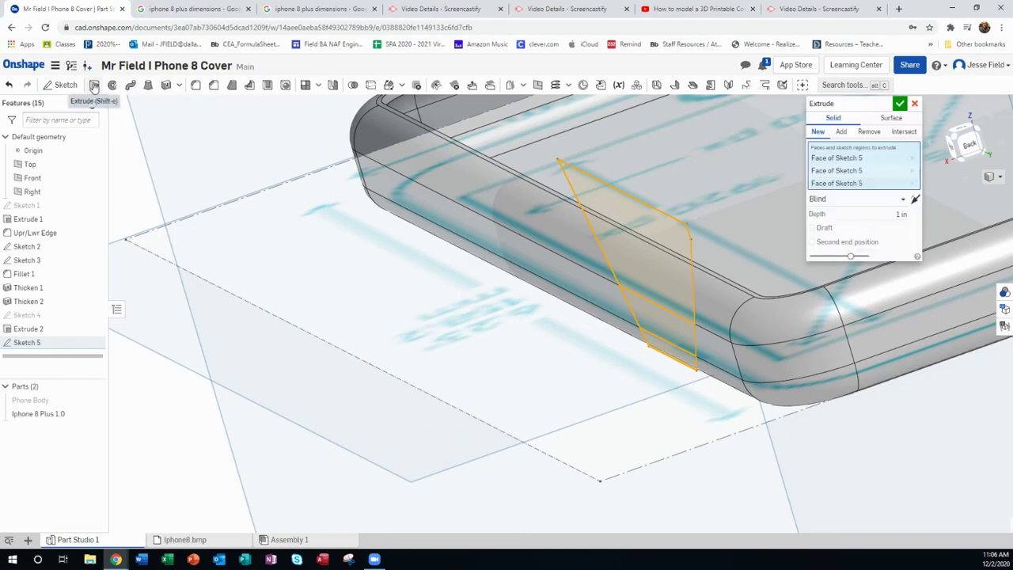
pyautogui.click(868, 133)
pyautogui.hotkey('shift', '4')
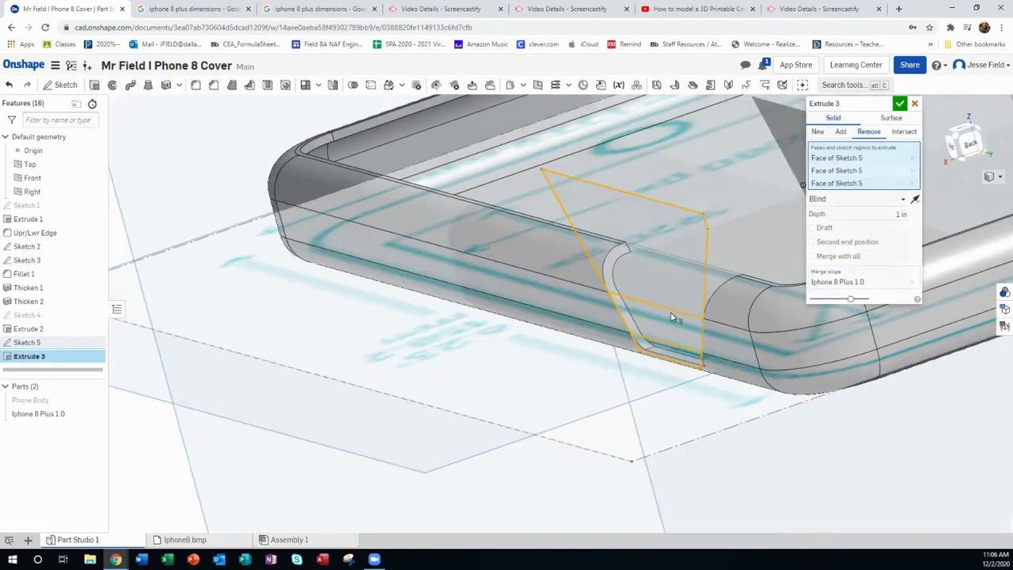
pyautogui.scroll(2, 716, 307)
pyautogui.moveTo(729, 301); pyautogui.dragTo(764, 342, button='right')
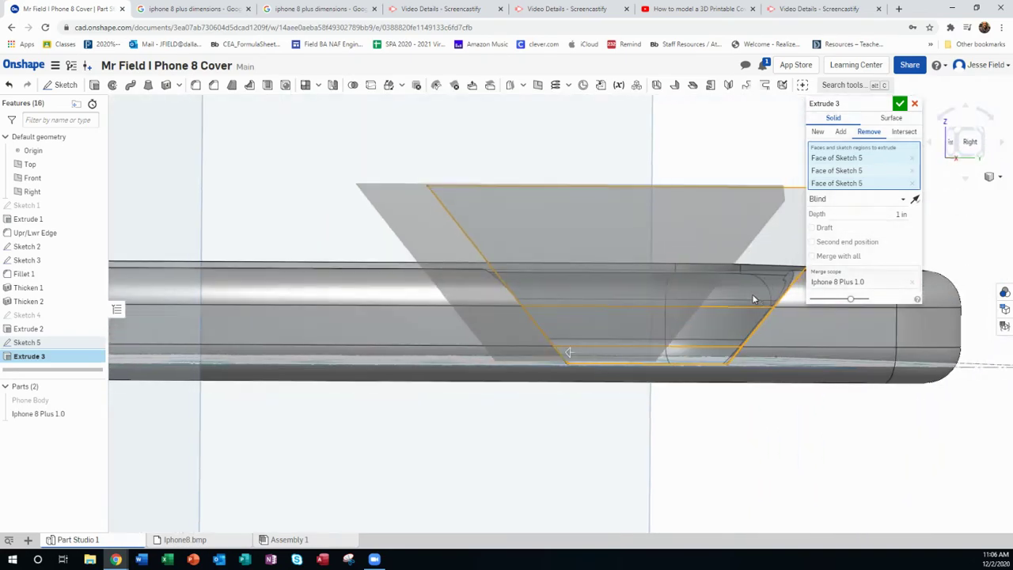
pyautogui.scroll(-2, 765, 342)
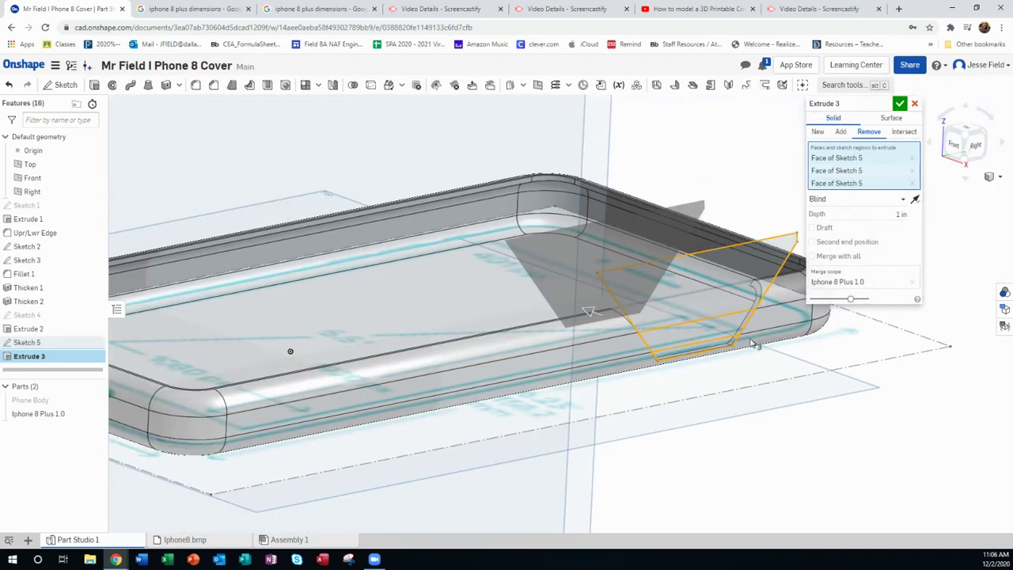
pyautogui.moveTo(724, 340); pyautogui.dragTo(541, 297, button='right')
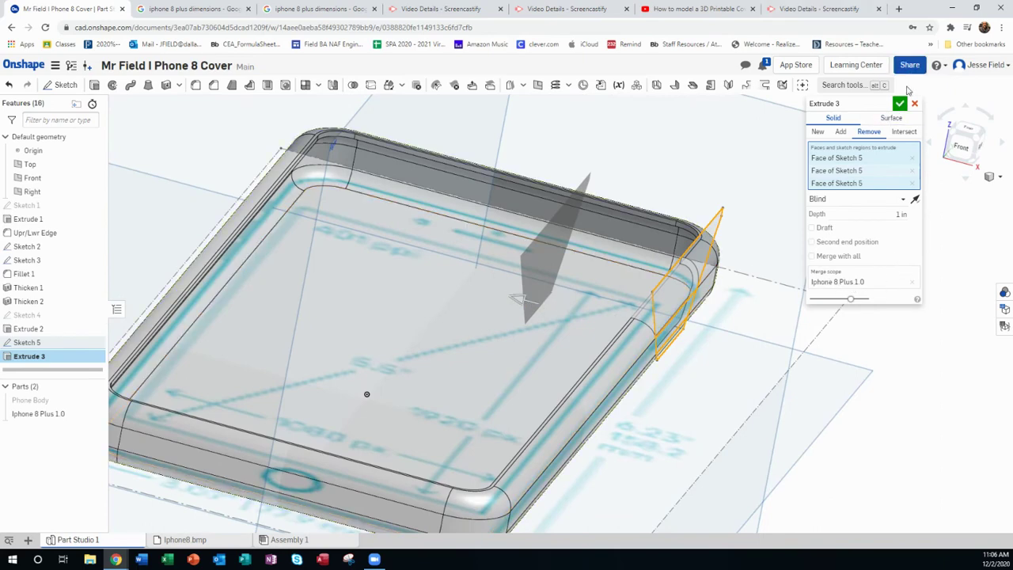
pyautogui.click(901, 105)
pyautogui.moveTo(752, 261); pyautogui.dragTo(615, 309, button='right')
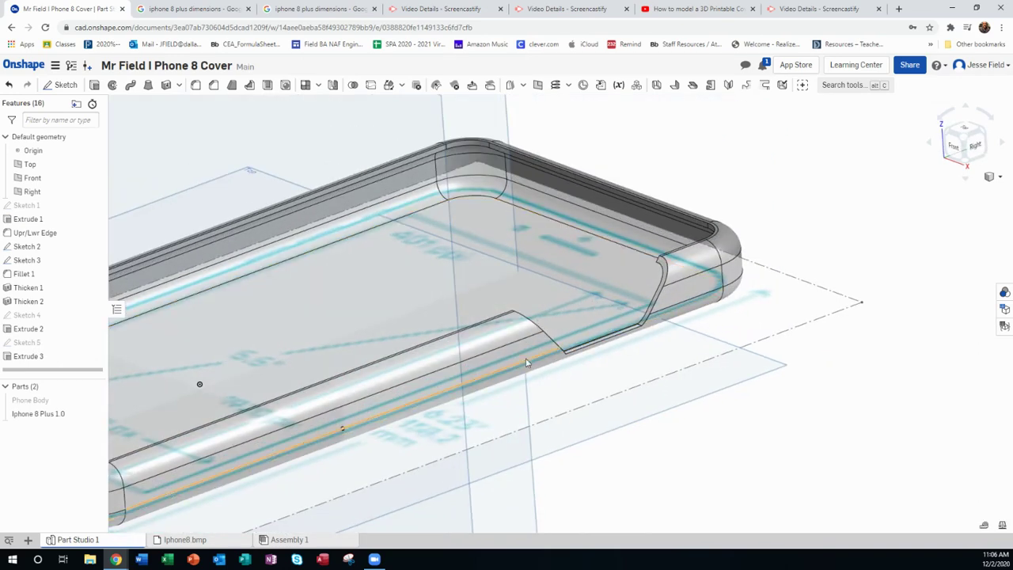
pyautogui.scroll(2, 597, 309)
pyautogui.scroll(2, 602, 315)
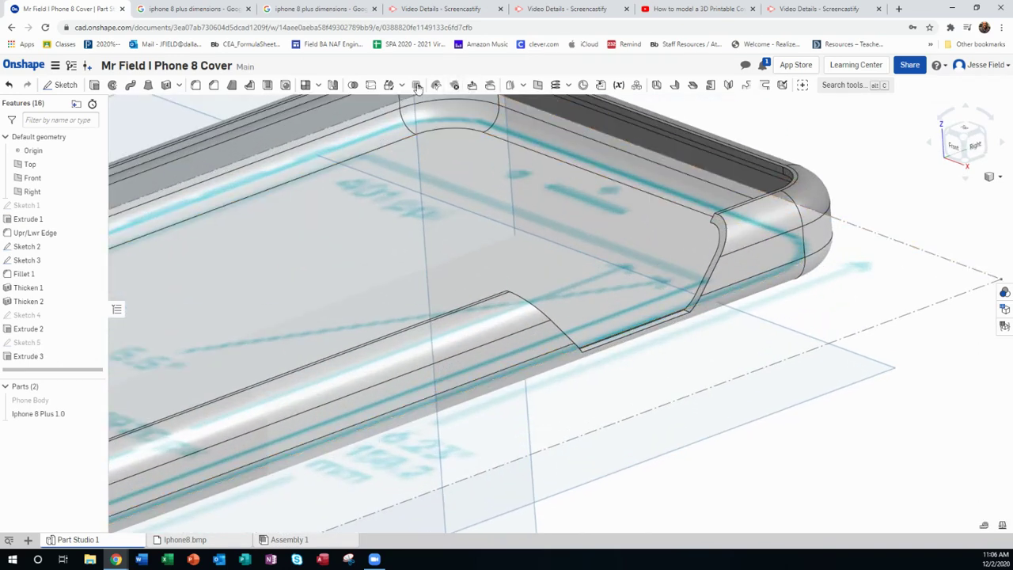
pyautogui.moveTo(169, 374); pyautogui.dragTo(190, 371, button='right')
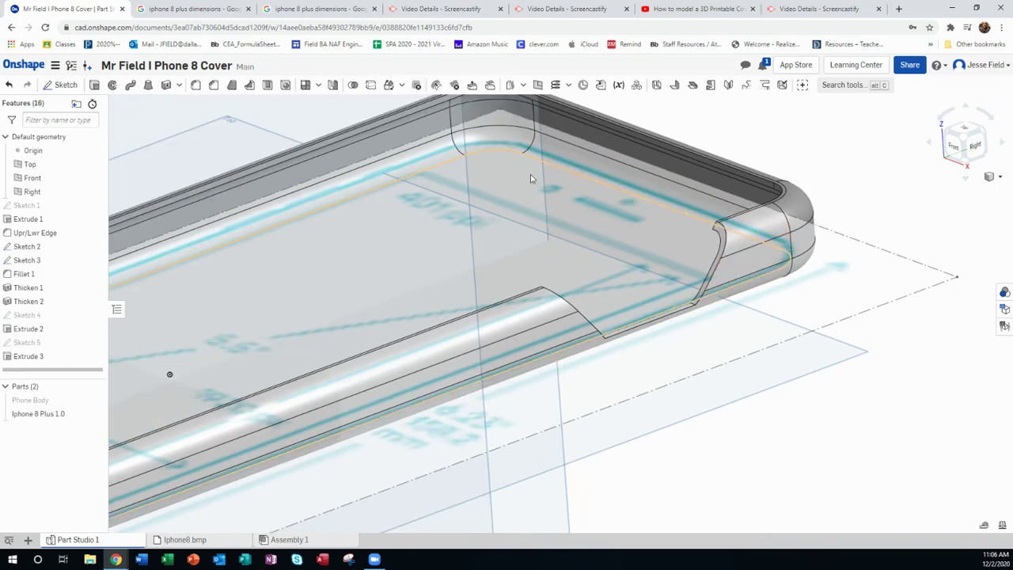
# - Fillet both Extrude 3 cutout edges at 0.2 in, creating Fillet 2
pyautogui.click(195, 84)
pyautogui.scroll(2, 718, 247)
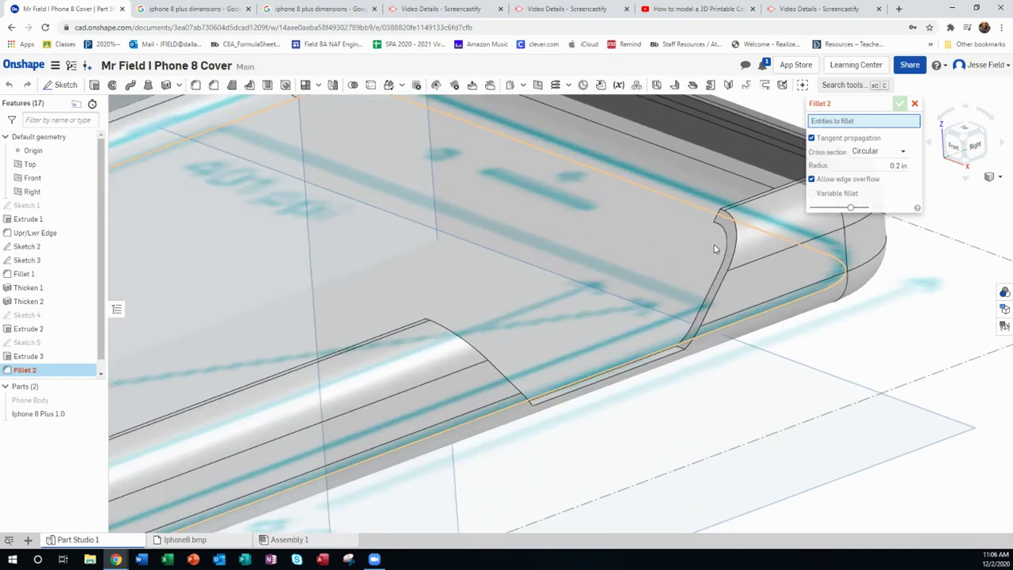
pyautogui.moveTo(718, 248); pyautogui.dragTo(789, 245, button='right')
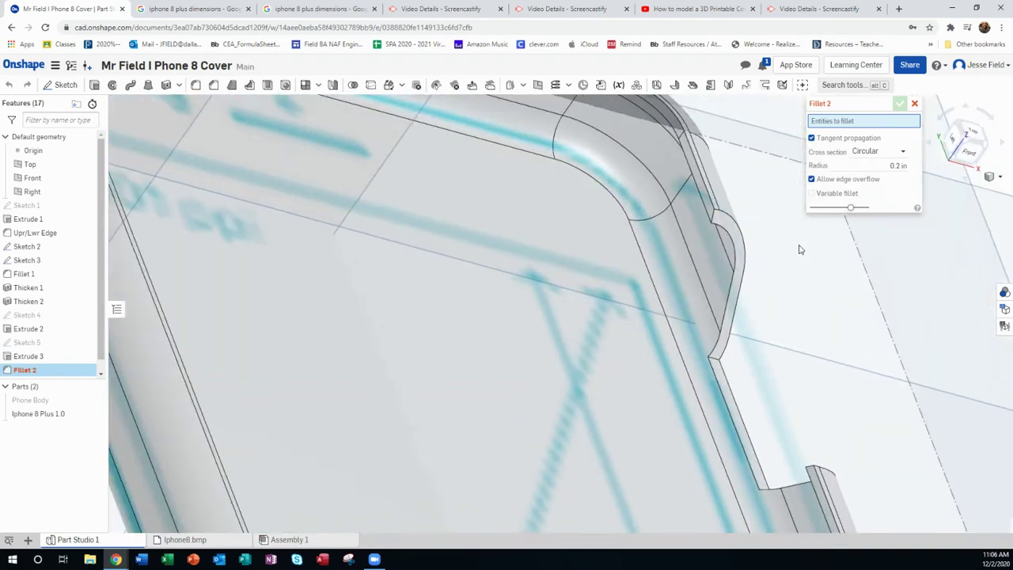
pyautogui.click(713, 223)
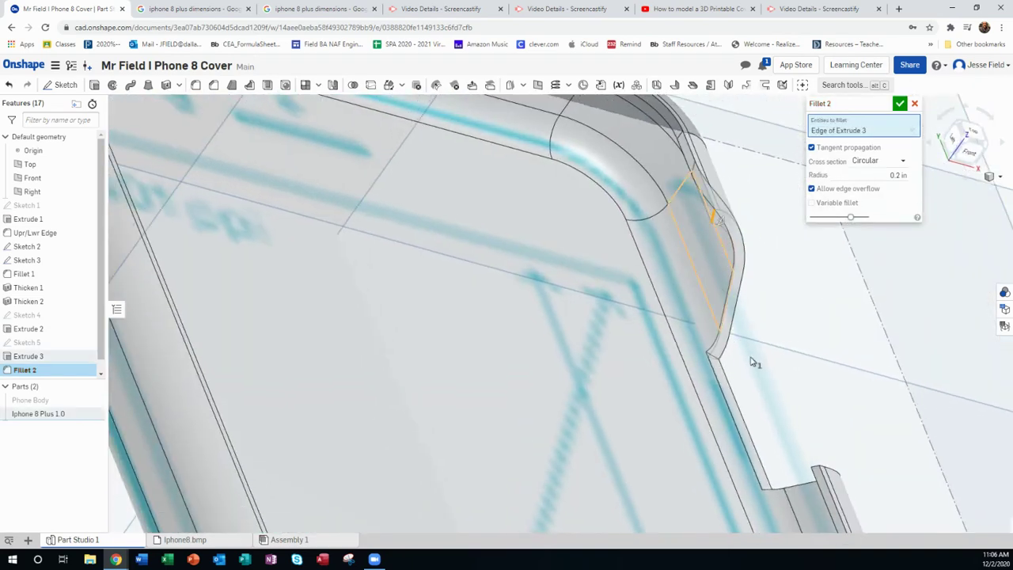
pyautogui.click(819, 473)
pyautogui.moveTo(843, 495); pyautogui.dragTo(796, 484, button='right')
pyautogui.scroll(-3, 750, 386)
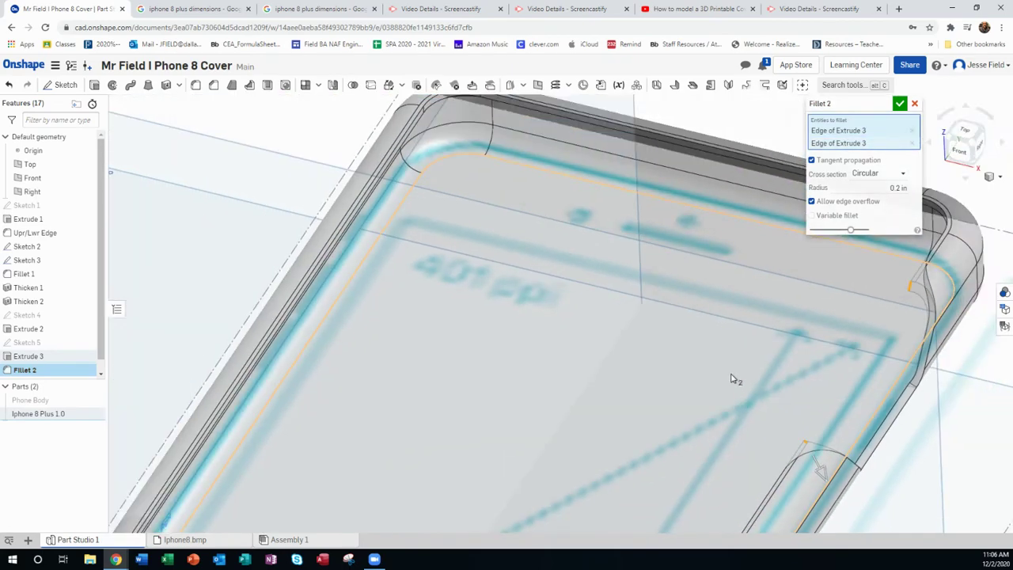
pyautogui.moveTo(832, 418); pyautogui.dragTo(825, 464, button='right')
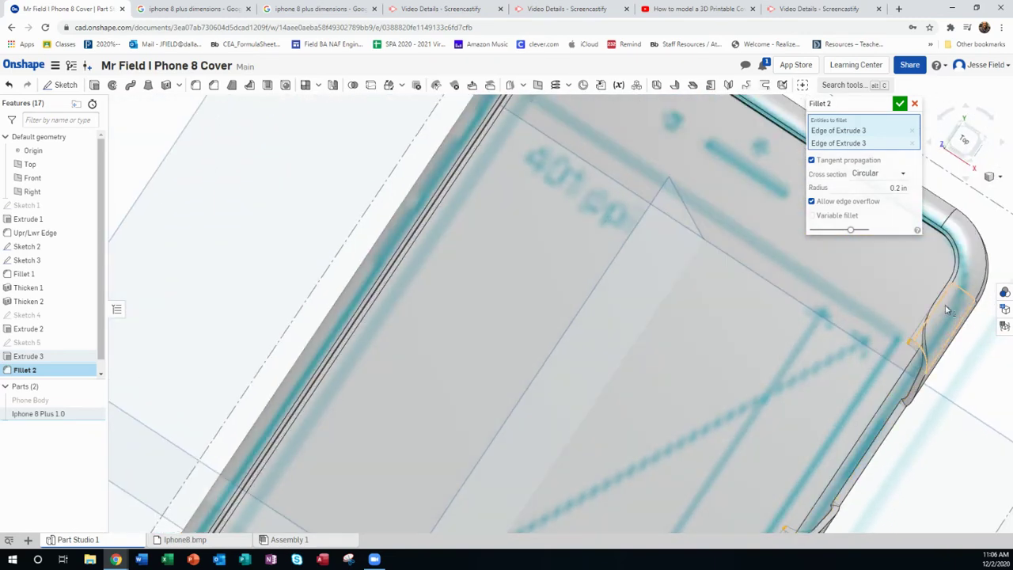
pyautogui.click(900, 107)
pyautogui.moveTo(869, 313); pyautogui.dragTo(815, 357, button='right')
pyautogui.scroll(-2, 815, 355)
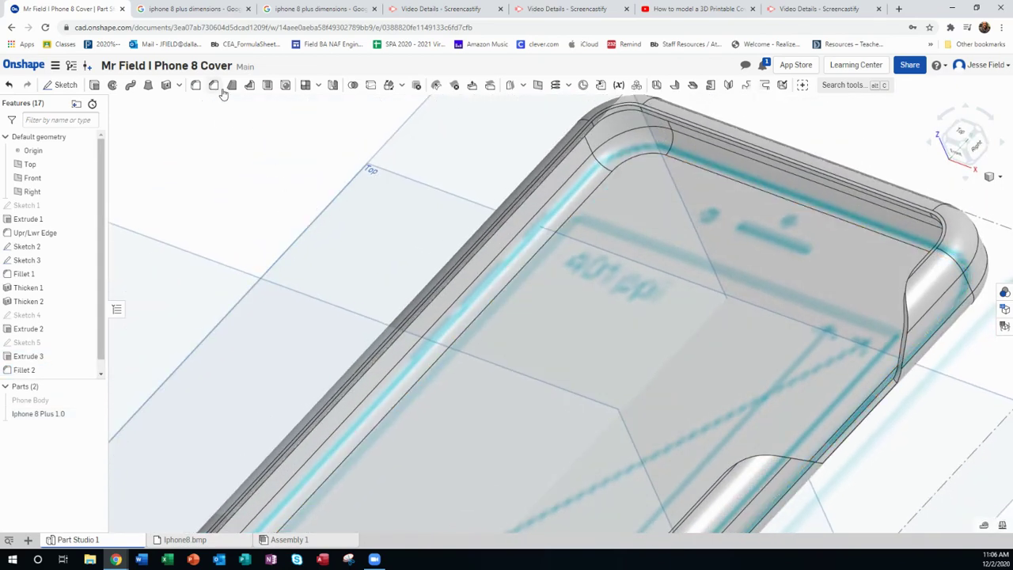
# - Fillet the two remaining Fillet 2 edges along the cutout at 0.2 in, creating Fillet 3
pyautogui.click(195, 85)
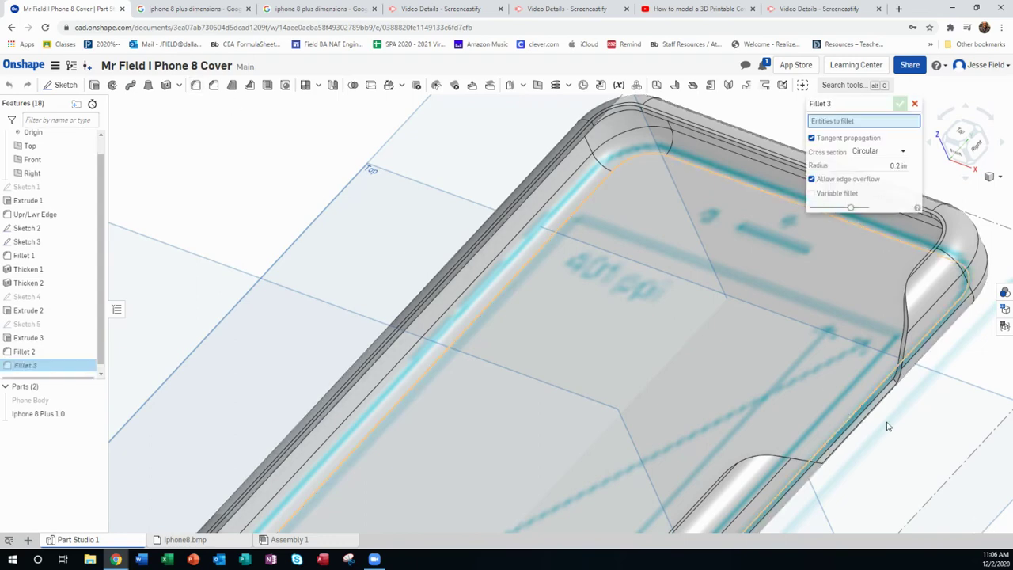
pyautogui.scroll(3, 893, 387)
pyautogui.scroll(3, 897, 380)
pyautogui.click(897, 377)
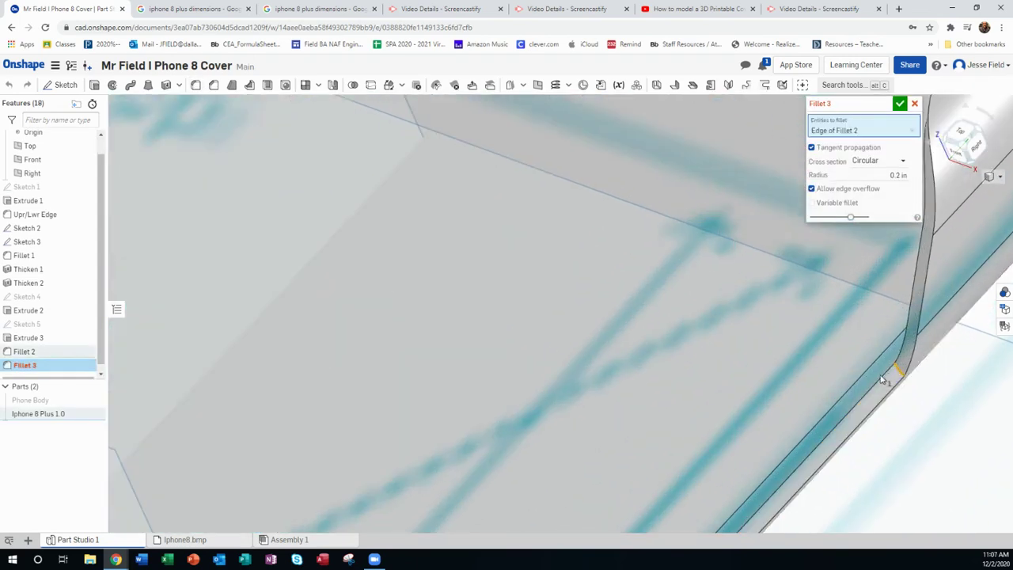
pyautogui.scroll(-5, 893, 372)
pyautogui.scroll(3, 786, 473)
pyautogui.scroll(-3, 760, 498)
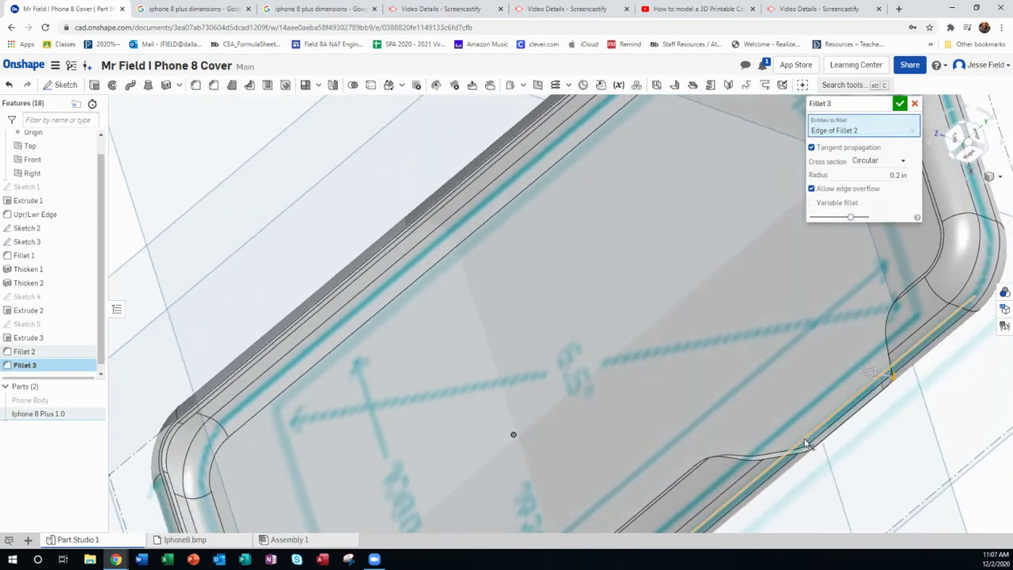
pyautogui.scroll(5, 805, 443)
pyautogui.click(821, 463)
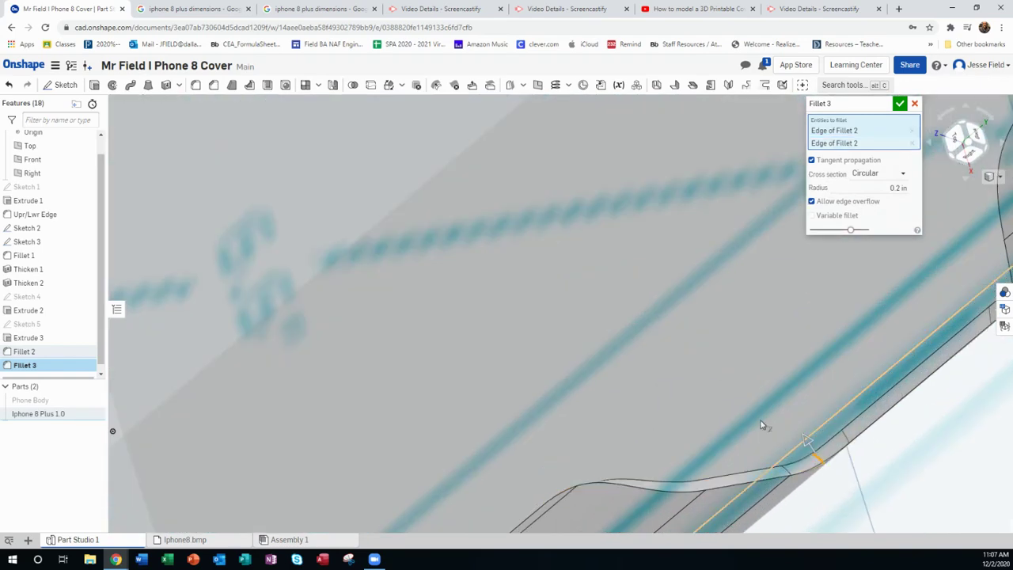
pyautogui.scroll(-2, 729, 399)
pyautogui.scroll(-2, 728, 394)
pyautogui.scroll(2, 807, 320)
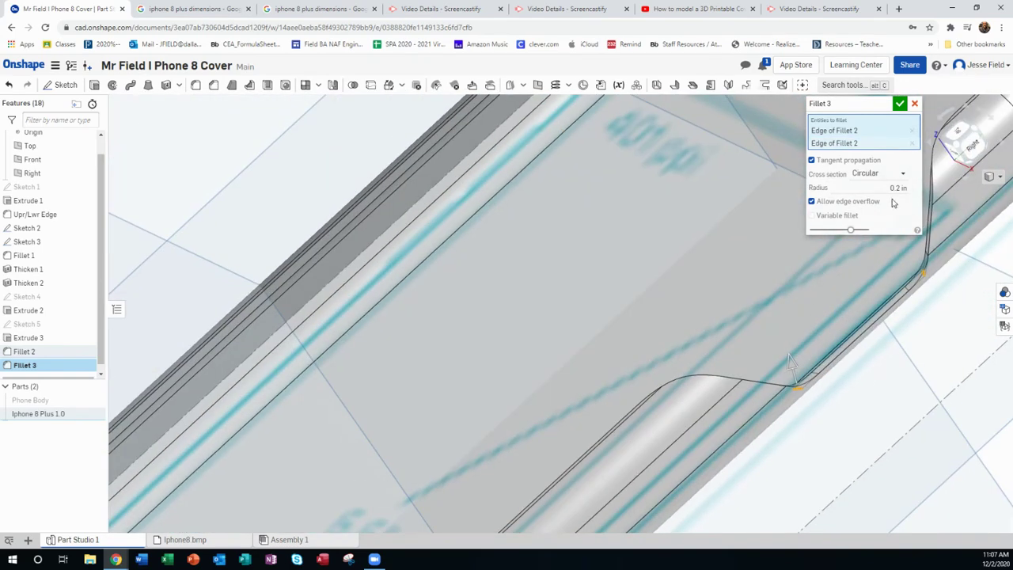
pyautogui.click(899, 104)
# - Zoom out, orbit to a low front view, and zoom in on the cover's bottom end
pyautogui.scroll(-3, 820, 459)
pyautogui.scroll(3, 807, 455)
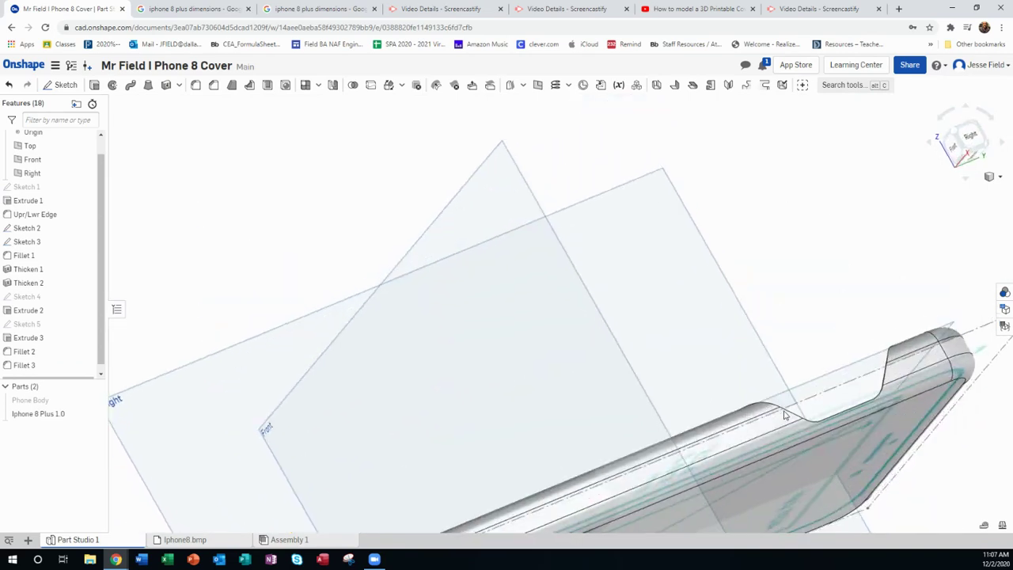
pyautogui.scroll(-1, 799, 452)
pyautogui.scroll(-1, 797, 451)
pyautogui.scroll(-3, 798, 452)
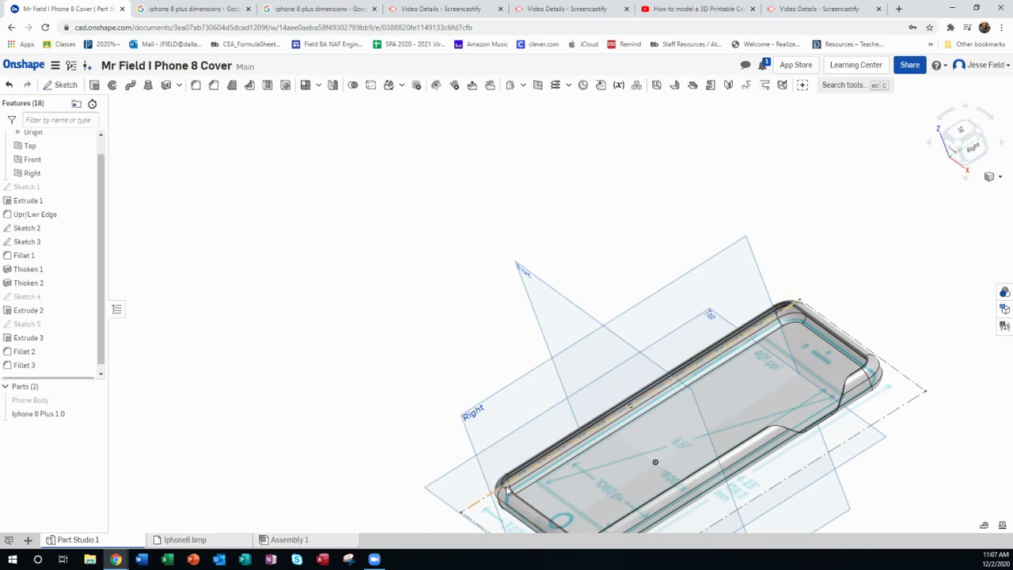
pyautogui.scroll(-2, 546, 495)
pyautogui.scroll(-2, 602, 486)
pyautogui.scroll(2, 696, 481)
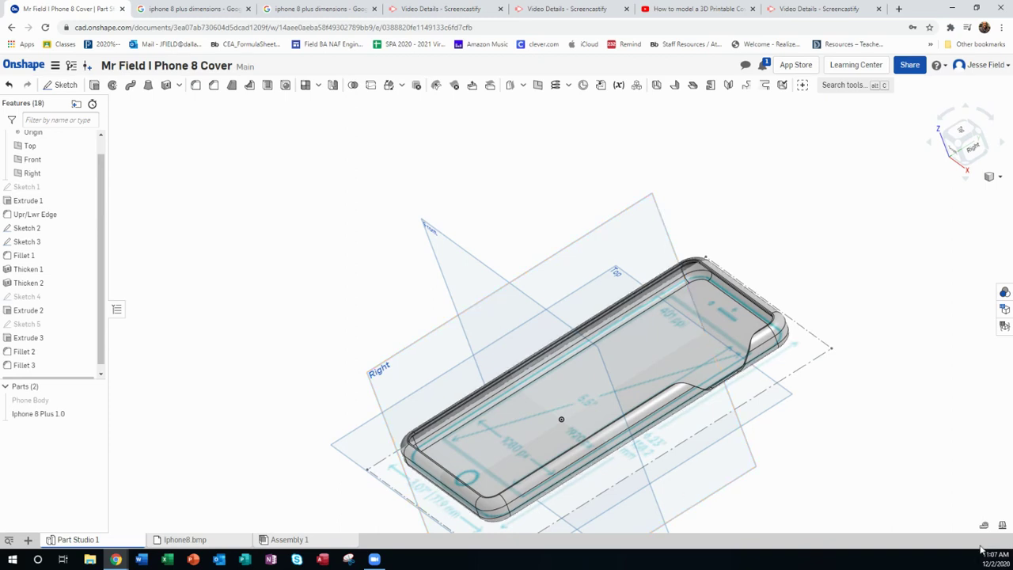
pyautogui.moveTo(682, 503); pyautogui.dragTo(546, 460, button='right')
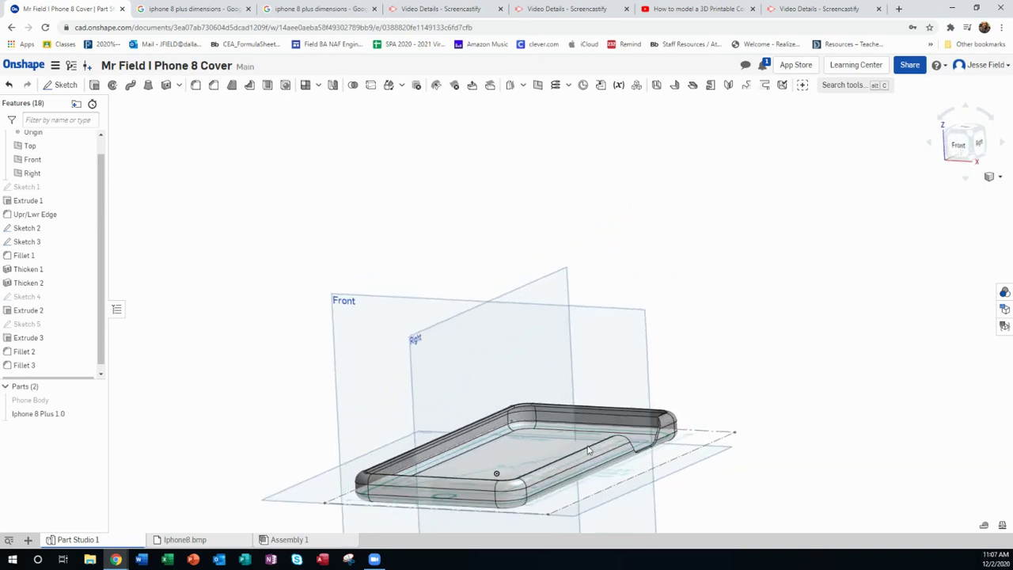
pyautogui.scroll(2, 466, 526)
pyautogui.scroll(2, 467, 526)
# - Start Sketch 6 on the cover's bottom end face, viewed straight on from Front and zoomed in
pyautogui.click(577, 414)
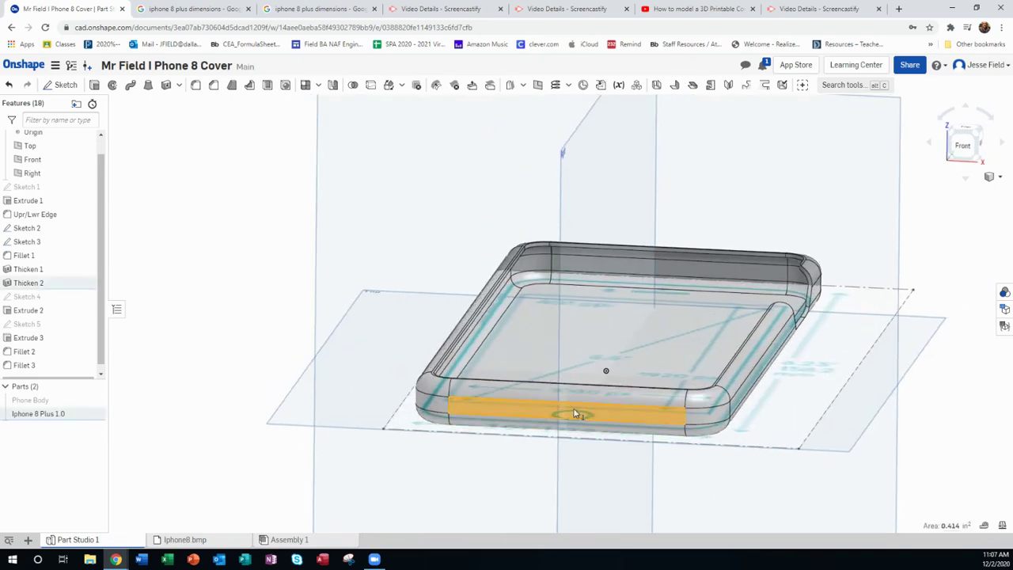
pyautogui.rightClick(576, 414)
pyautogui.click(633, 123)
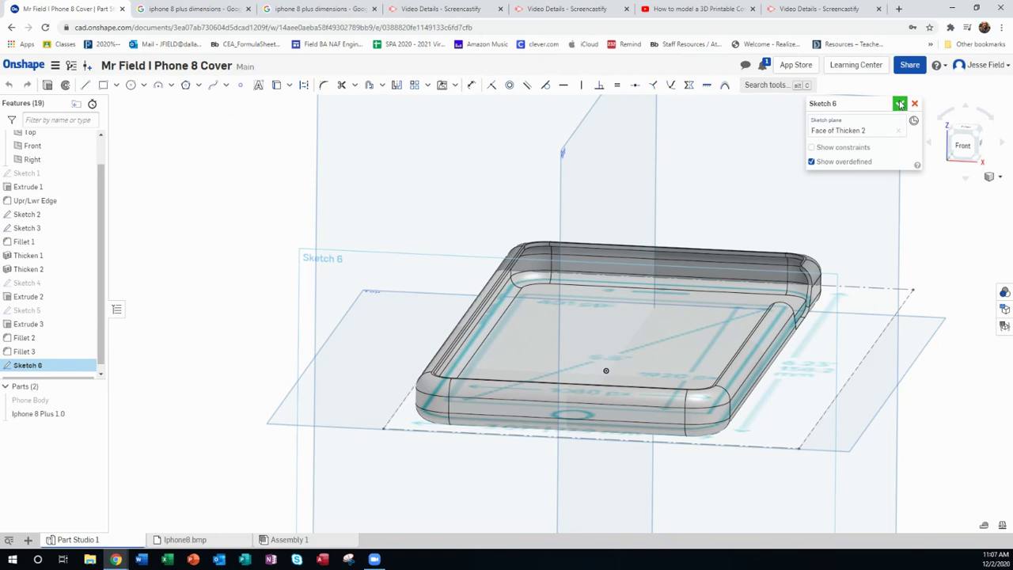
pyautogui.click(963, 146)
pyautogui.scroll(3, 533, 238)
pyautogui.click(102, 85)
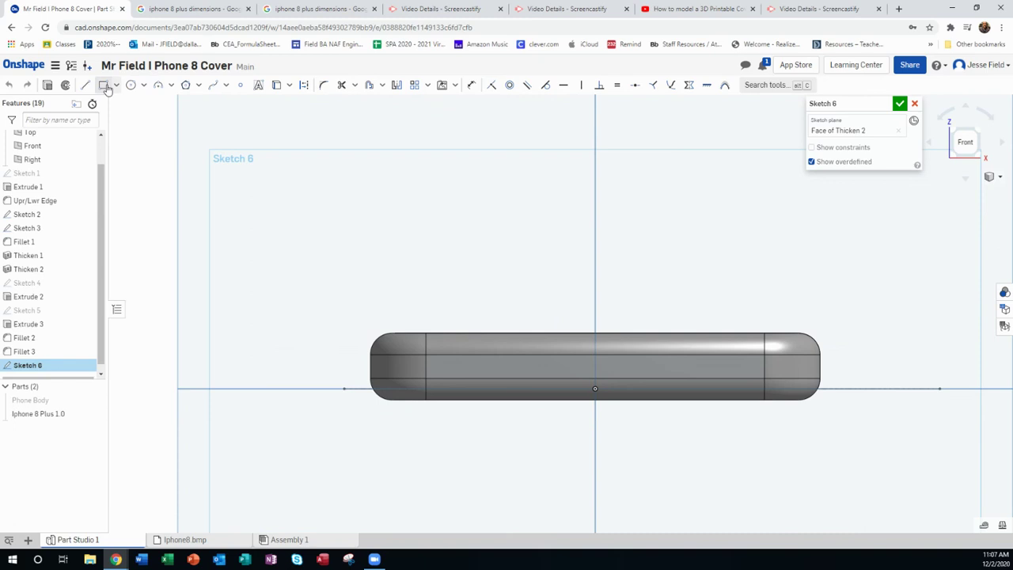
# - Draw a corner rectangle about 2.432 wide spanning the cover's bottom end and extending above it
pyautogui.click(425, 291)
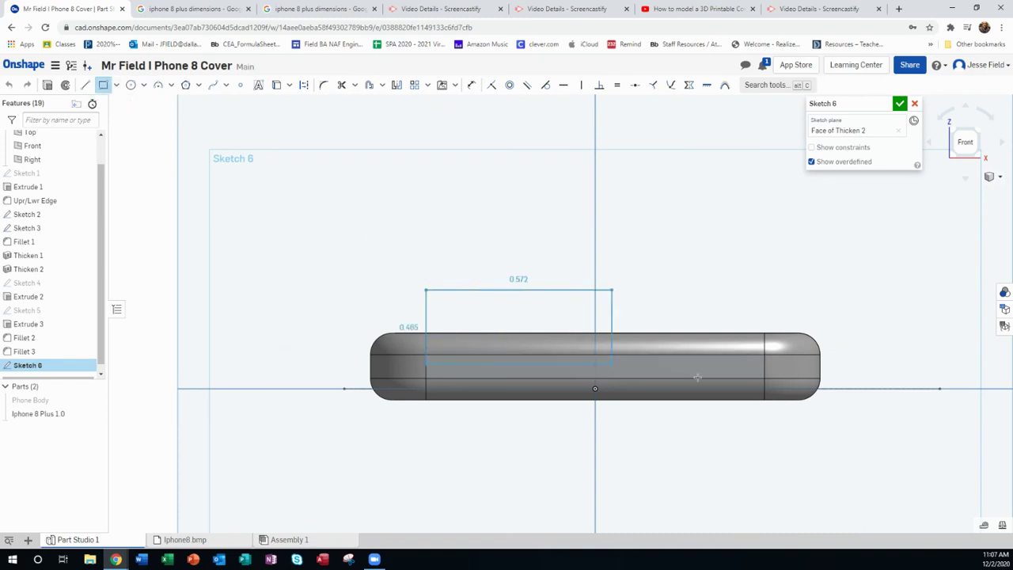
pyautogui.click(763, 378)
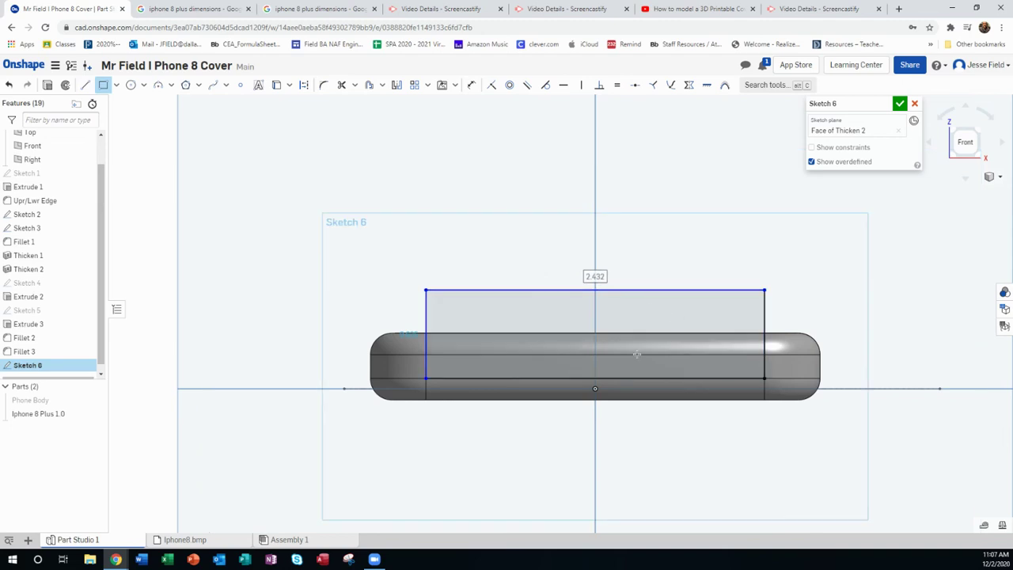
pyautogui.scroll(2, 618, 368)
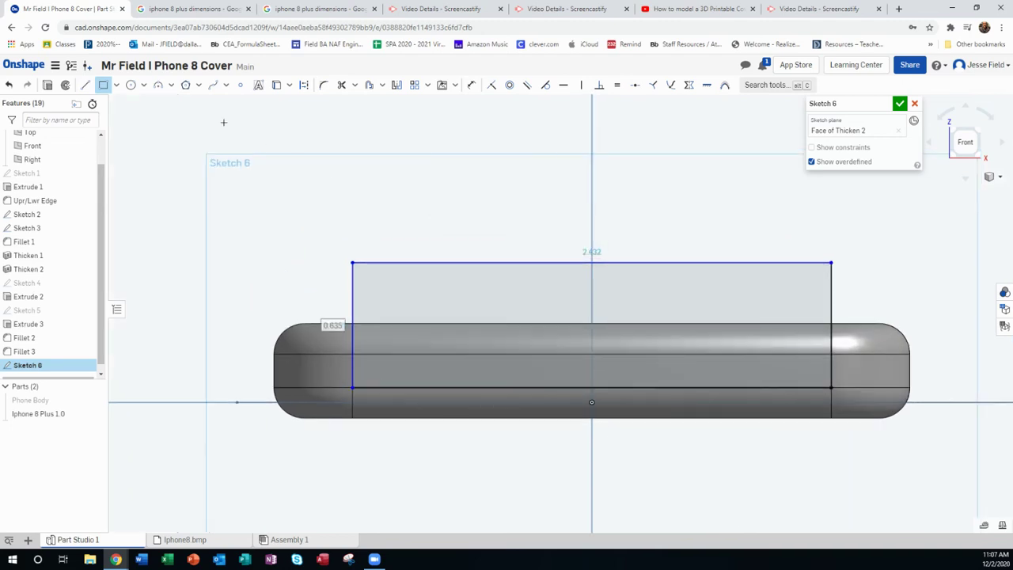
pyautogui.press('Escape')
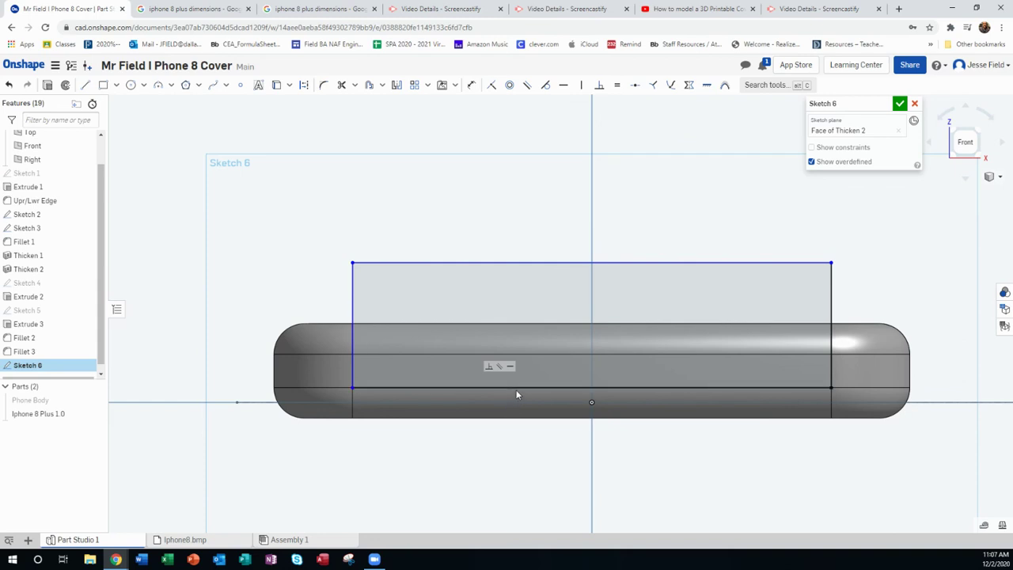